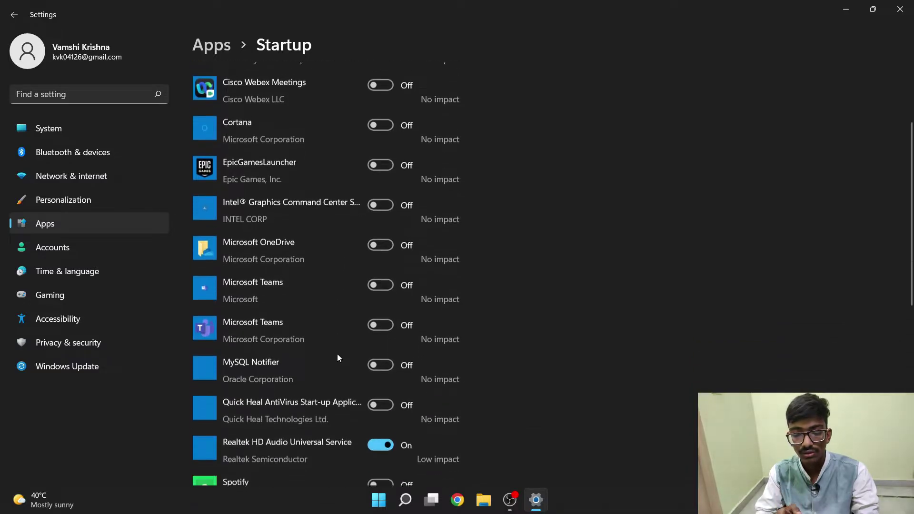
Review the on/off state and impact of the apps on the Startup settings page, and close Settings.
scroll(337, 354, down, 4)
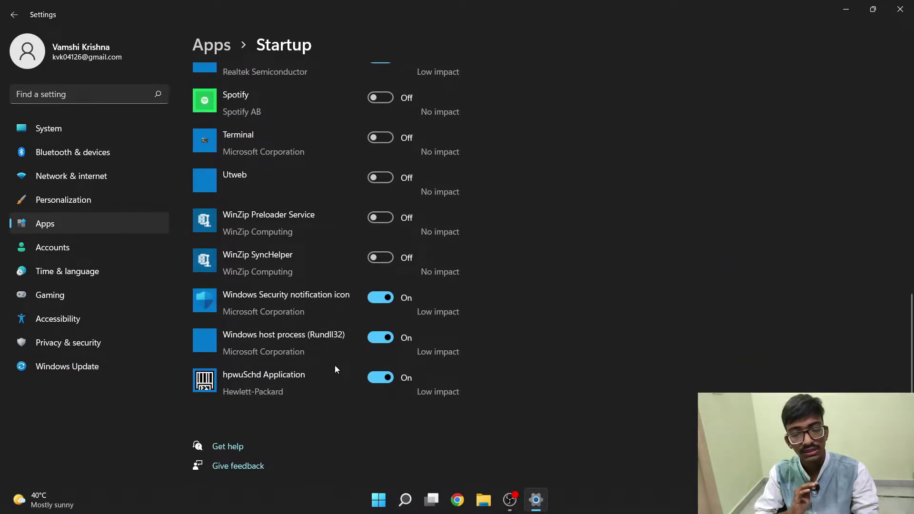
scroll(338, 363, up, 10)
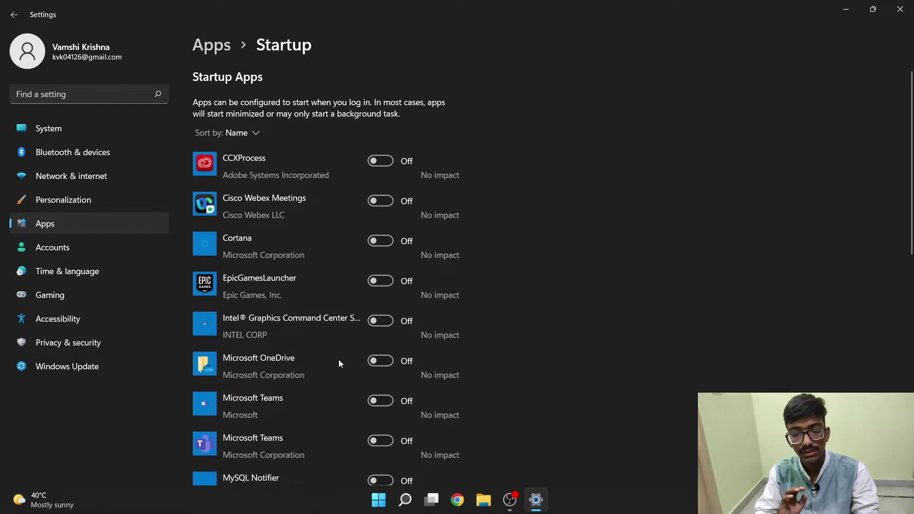
scroll(342, 354, down, 5)
scroll(344, 355, down, 4)
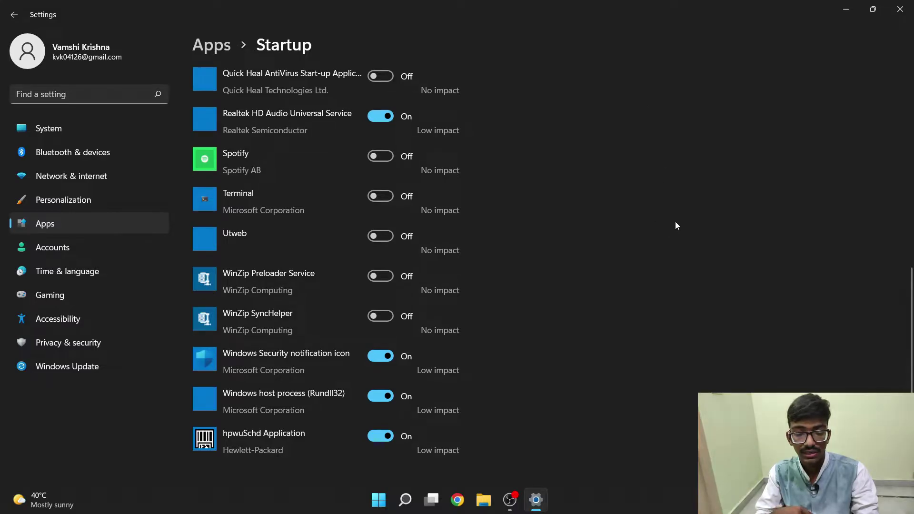
scroll(588, 177, up, 8)
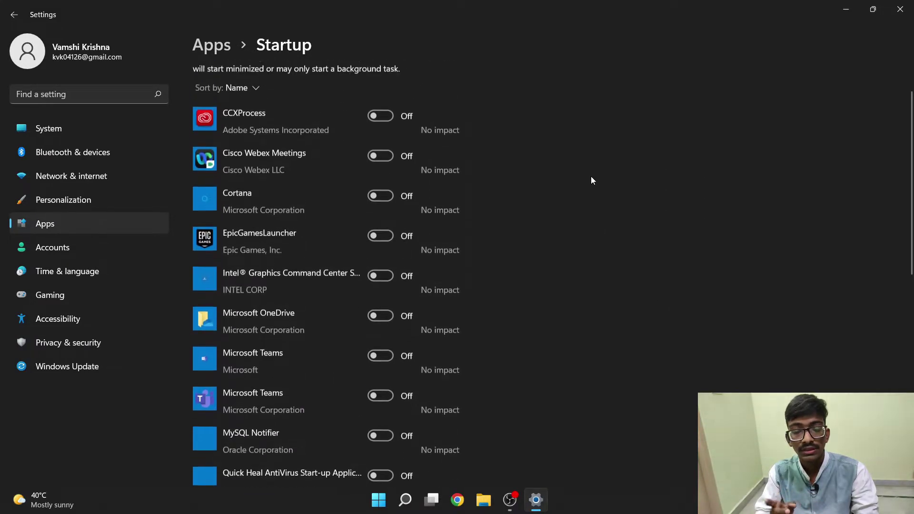
scroll(591, 177, up, 1)
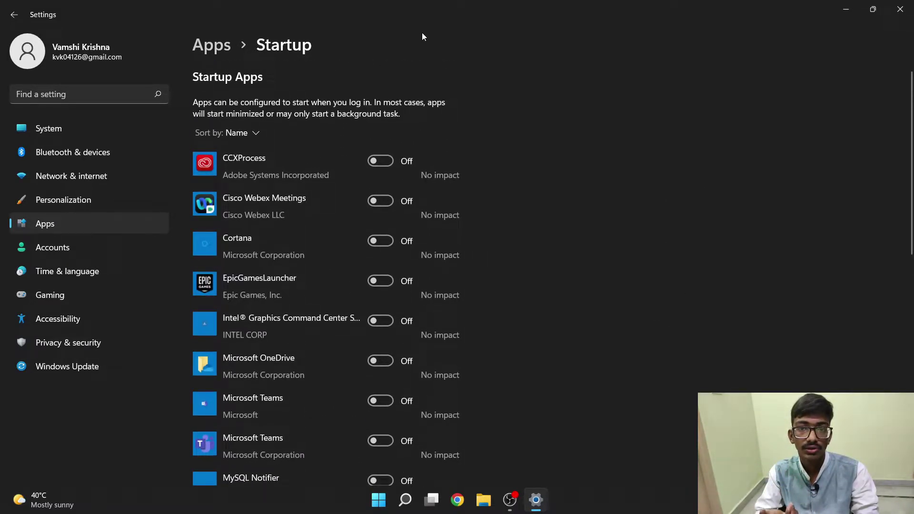
click(900, 9)
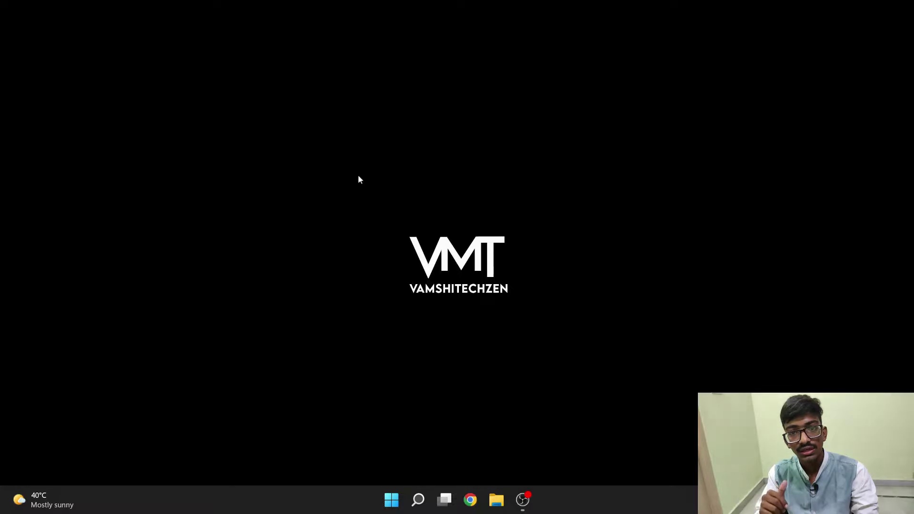
Open Task Manager and examine the status and startup impact of its startup apps.
key(ctrl+shift+Escape)
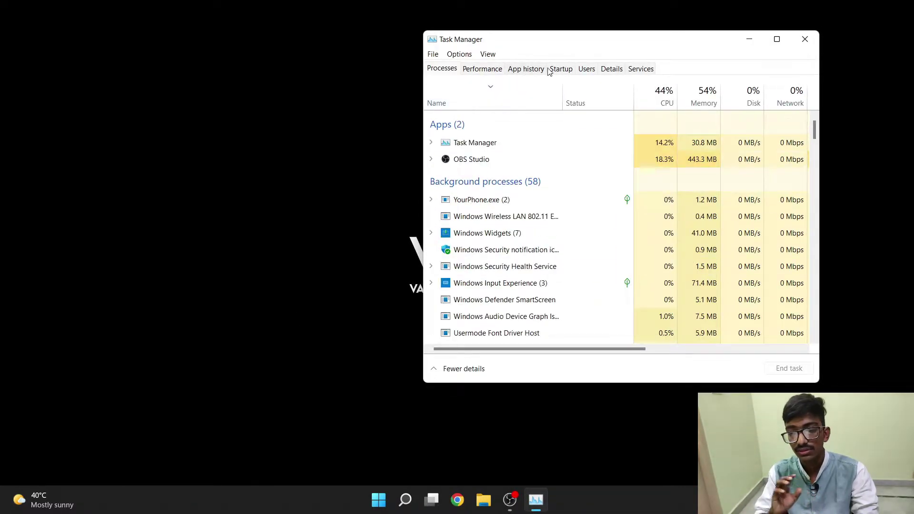
click(567, 70)
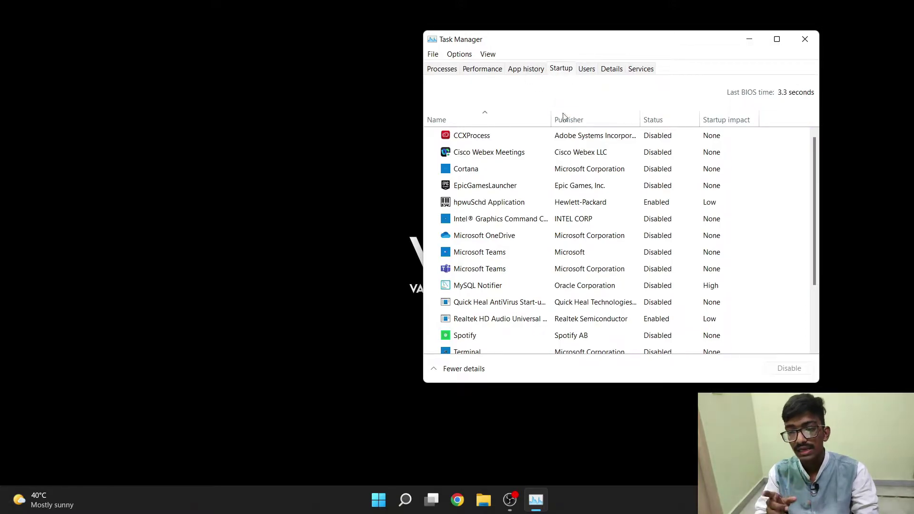
scroll(688, 237, down, 1)
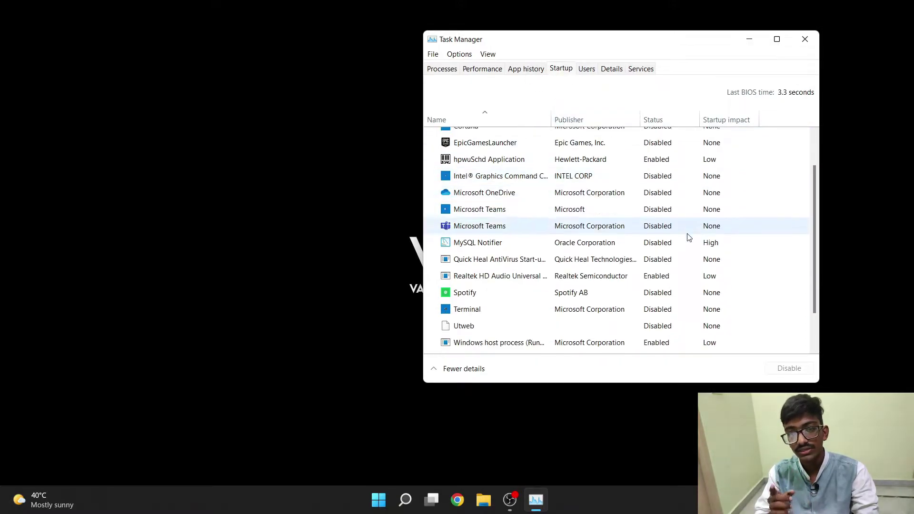
Enable MySQL Notifier at startup, disable it again, and close Task Manager.
right_click(661, 243)
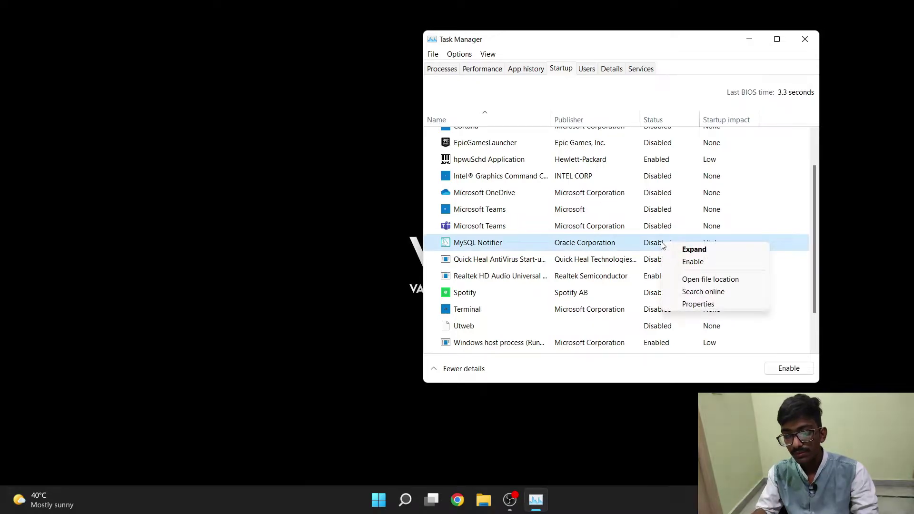
click(684, 262)
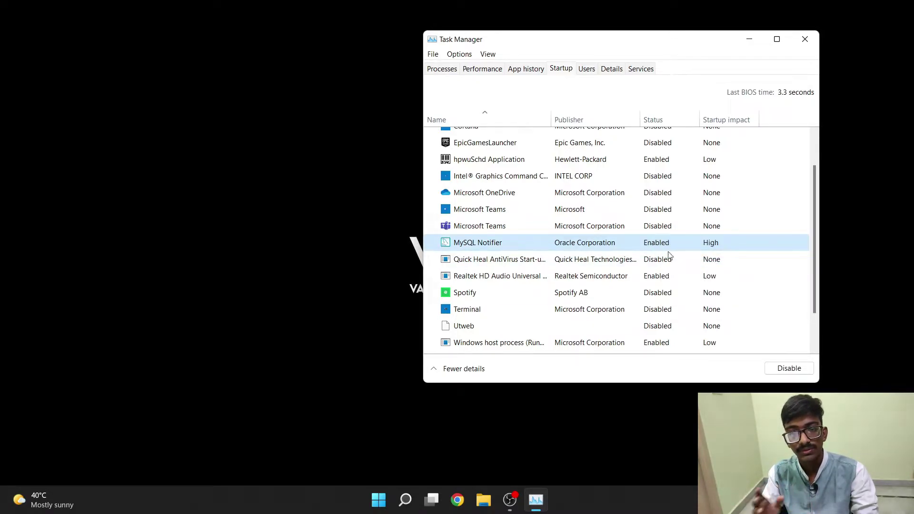
click(789, 368)
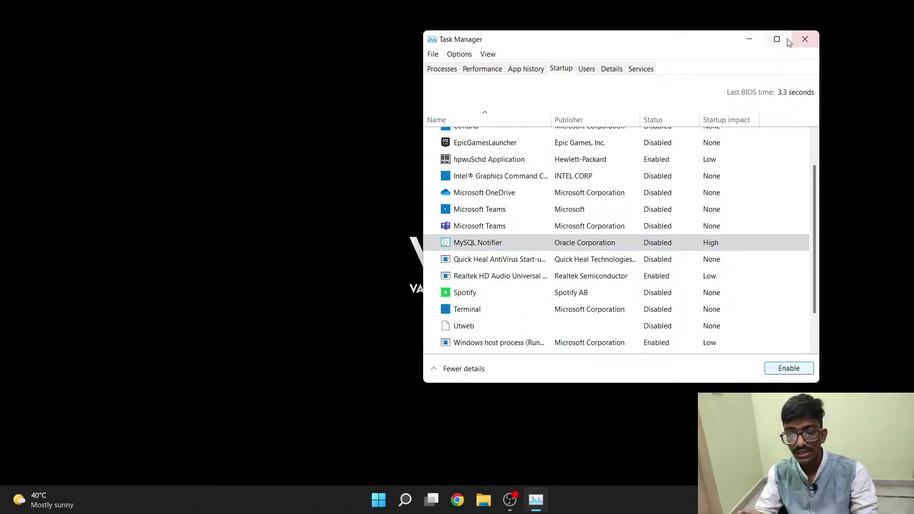
click(805, 38)
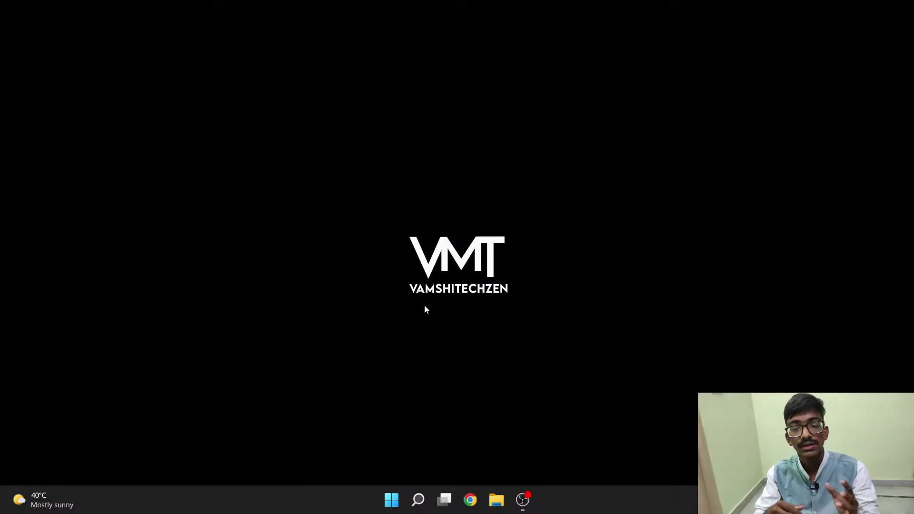
Open Settings and go to the Windows Update page.
key(super)
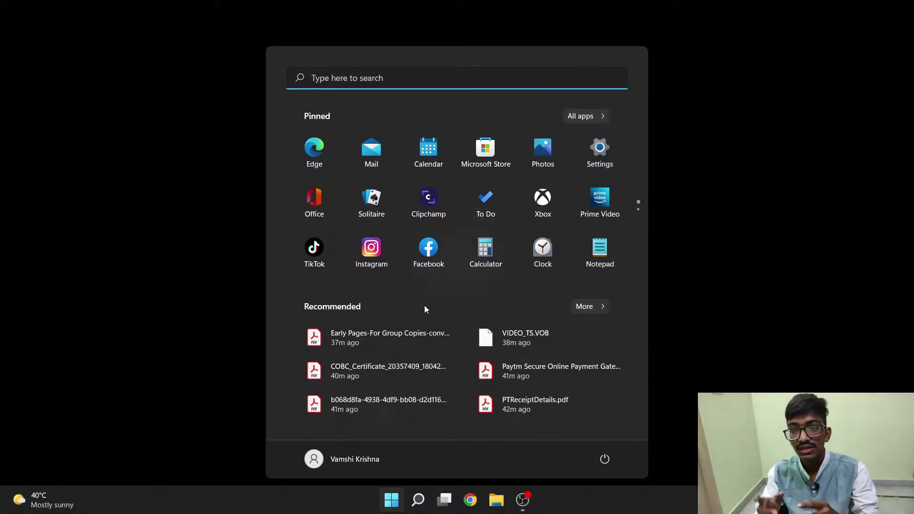
text(settings)
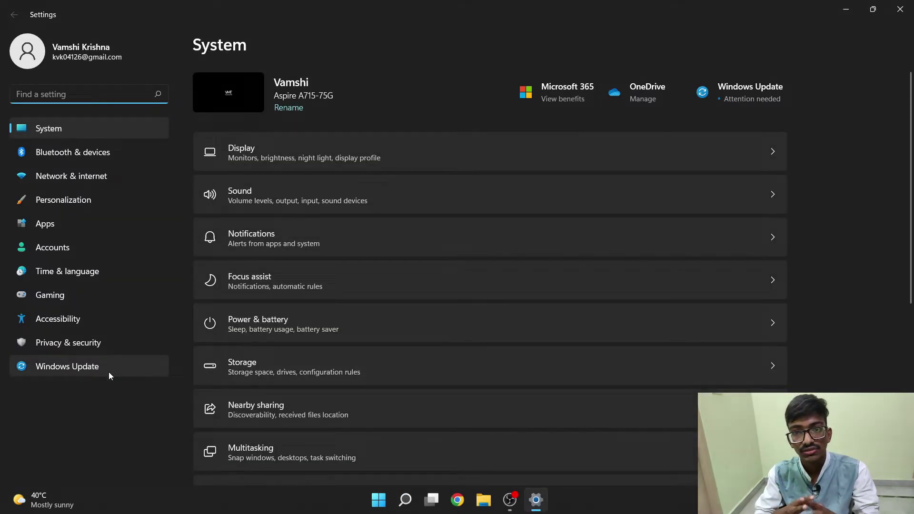
click(107, 372)
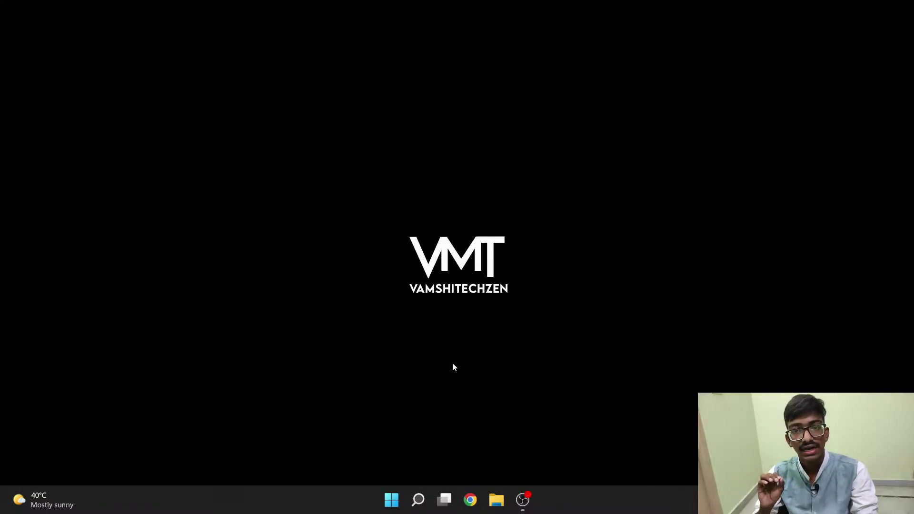
Open the user's temporary files folder by running %temp%.
key(super+r)
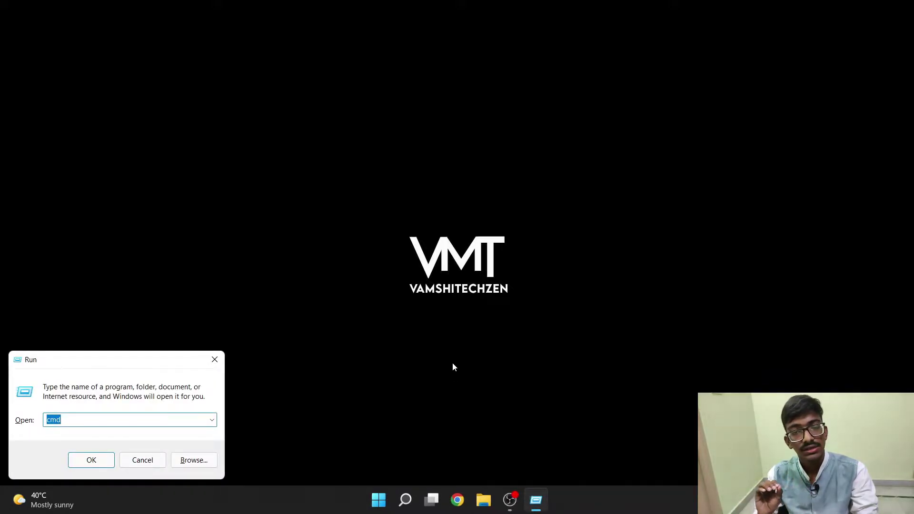
text(%)
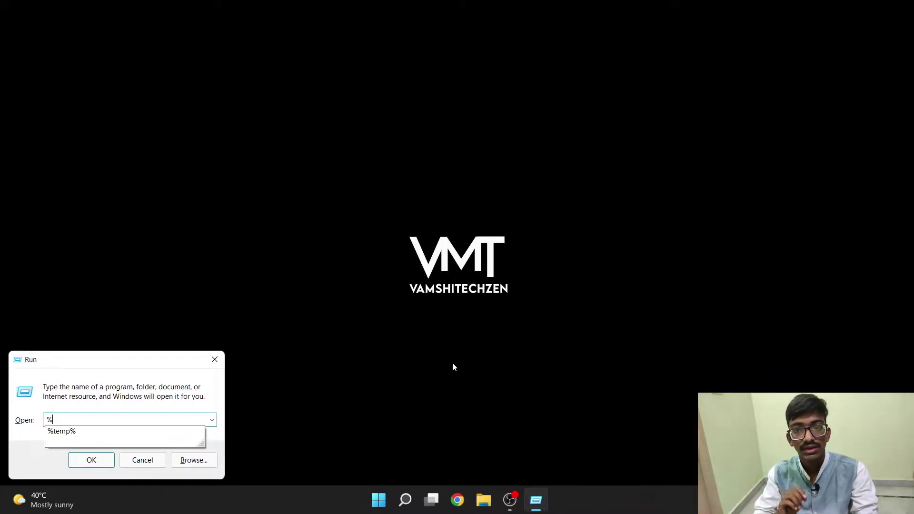
text(temp)
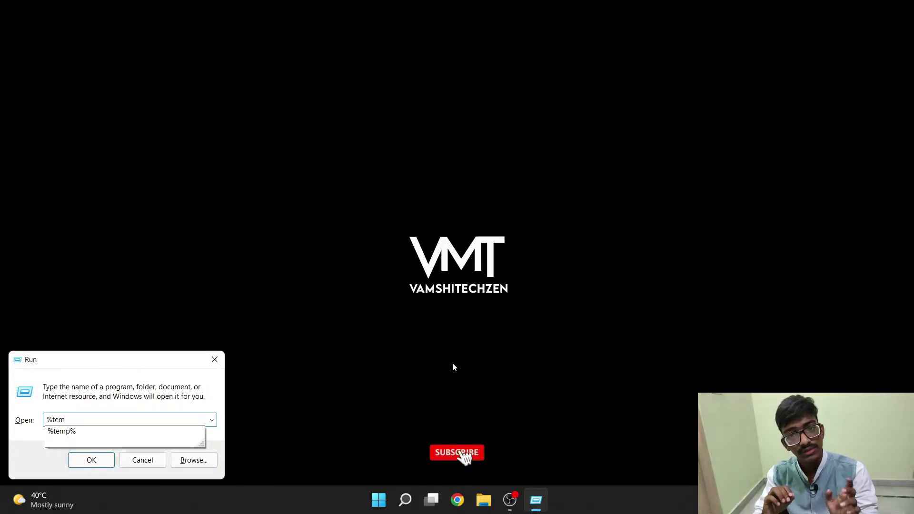
text(%)
key(Return)
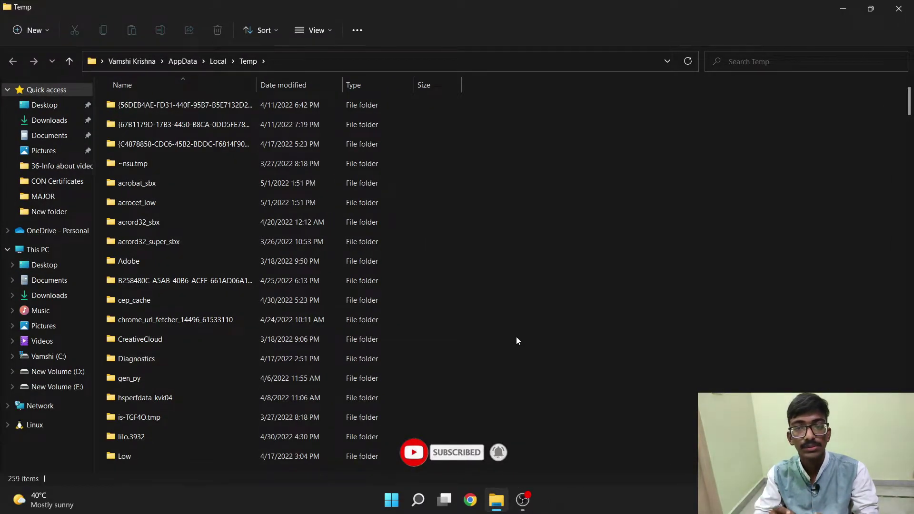
Permanently delete all items in the Temp folder, skipping all current items that are in use.
key(ctrl+a)
key(shift+Delete)
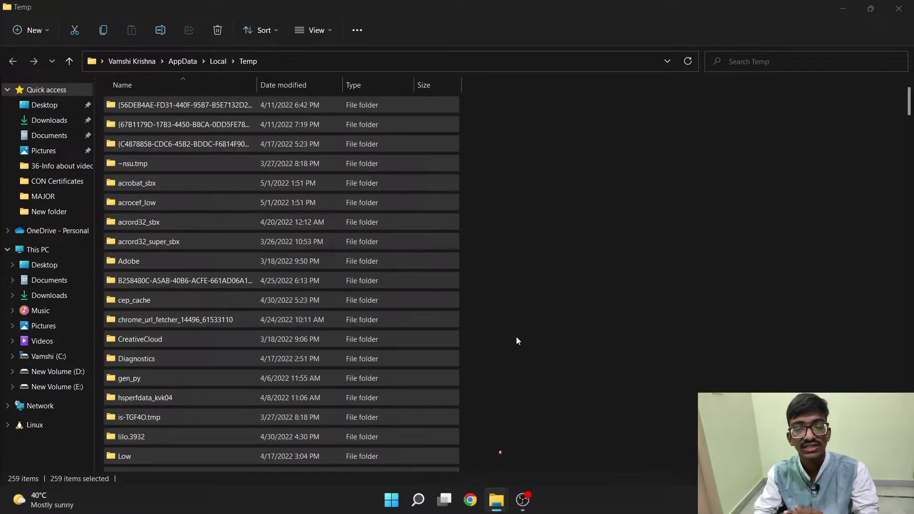
key(Return)
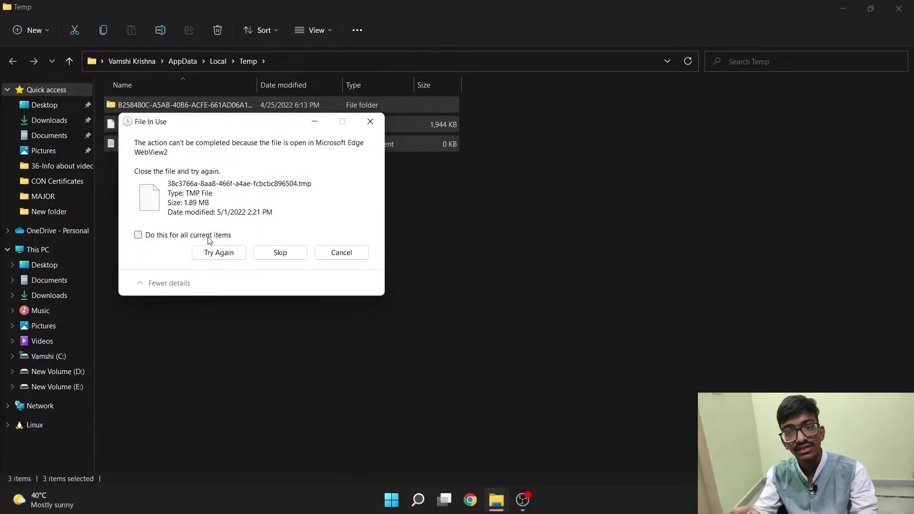
click(213, 237)
click(219, 253)
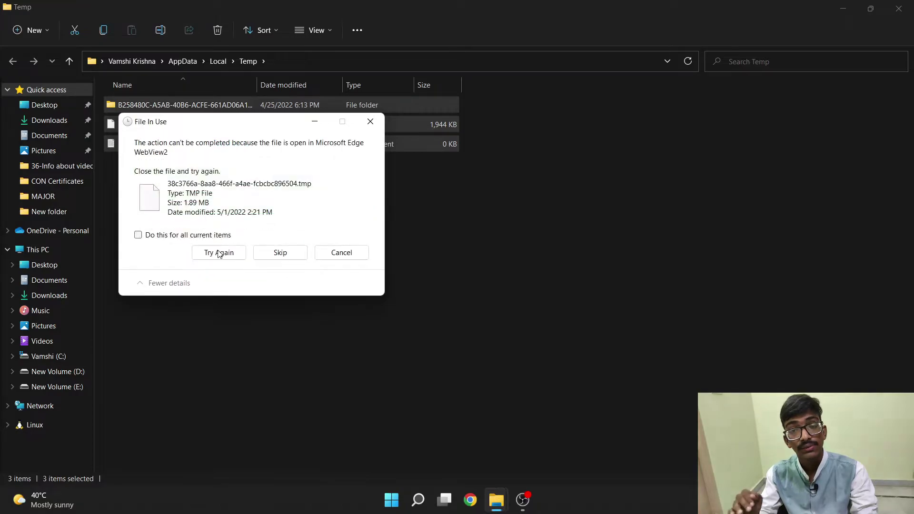
click(219, 237)
click(282, 255)
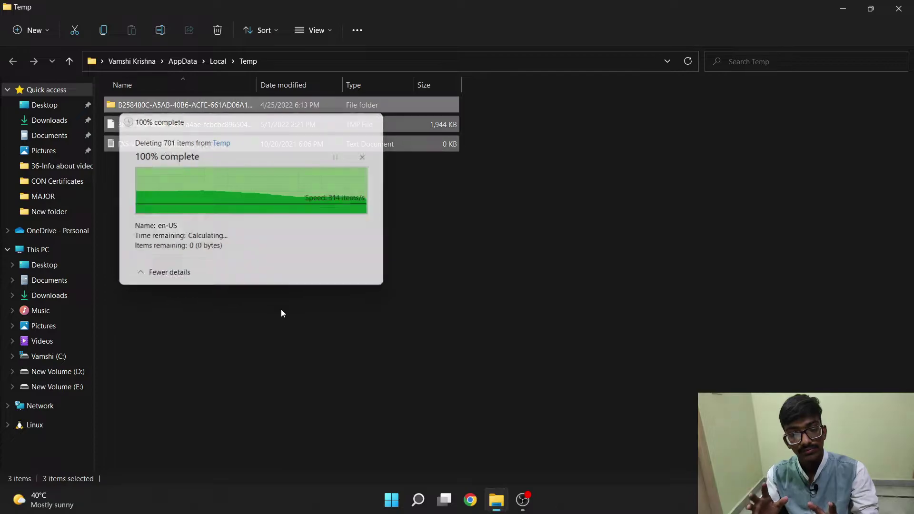
Delete the leftover folder beginning with B258480C from Temp, granting administrator permission.
click(258, 305)
click(194, 104)
key(Delete)
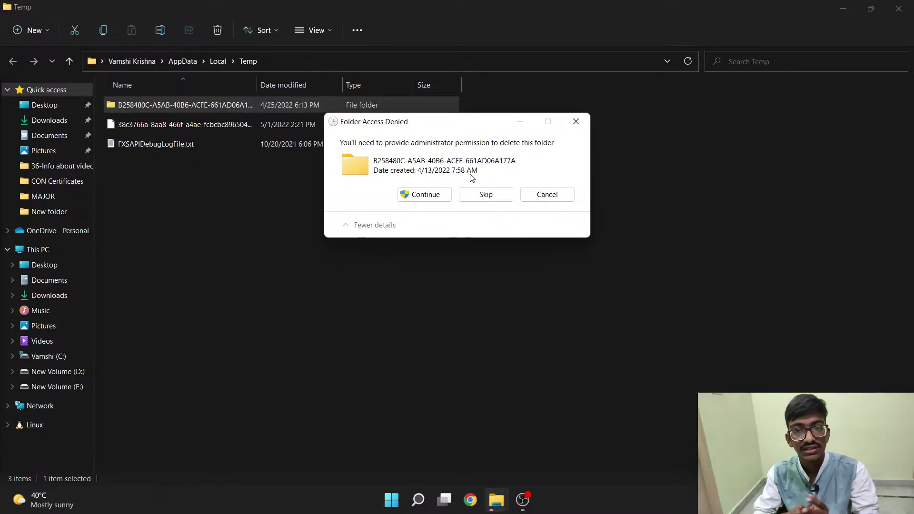
click(430, 193)
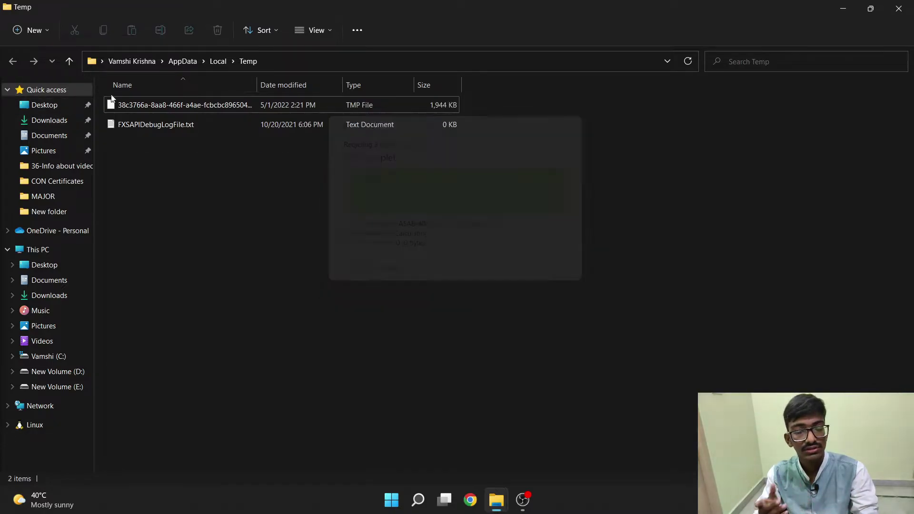
Try to delete the leftover TMP file and FXSAPIDebugLogFile.txt, and close the Temp folder.
click(186, 104)
key(Delete)
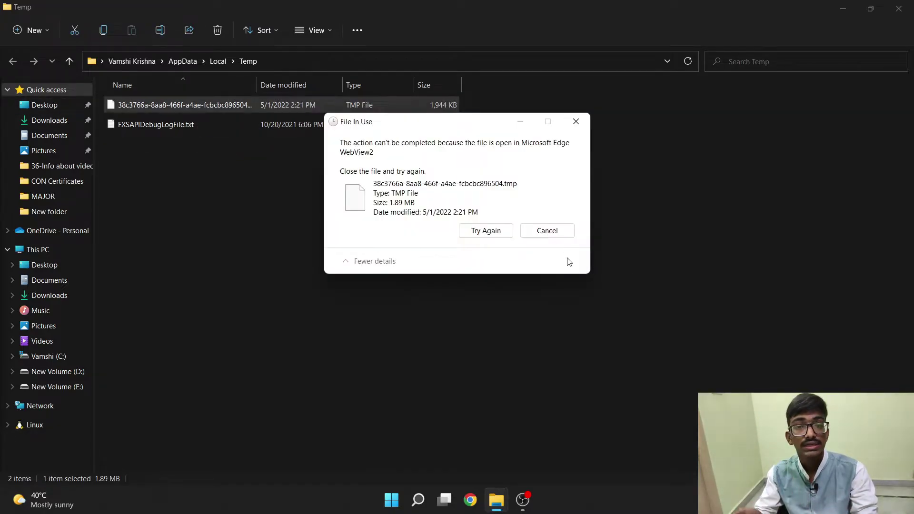
click(553, 231)
click(214, 126)
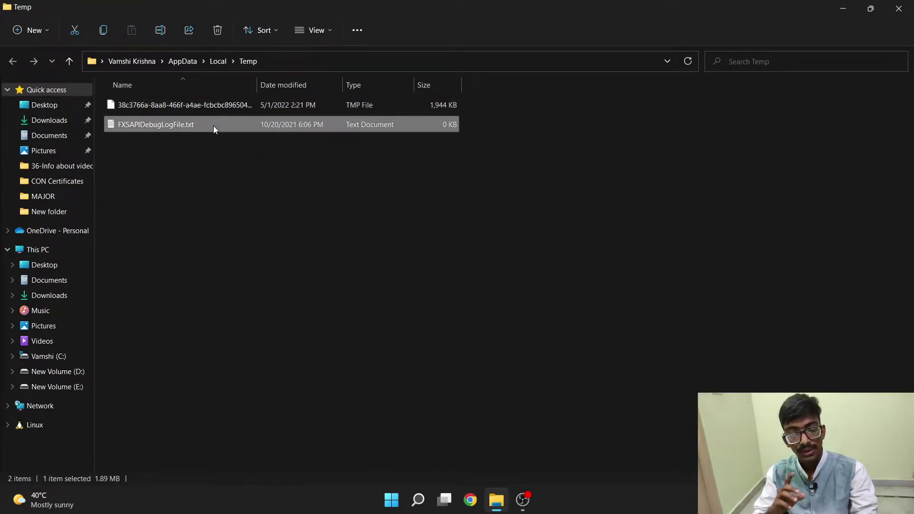
key(Delete)
click(569, 230)
click(899, 8)
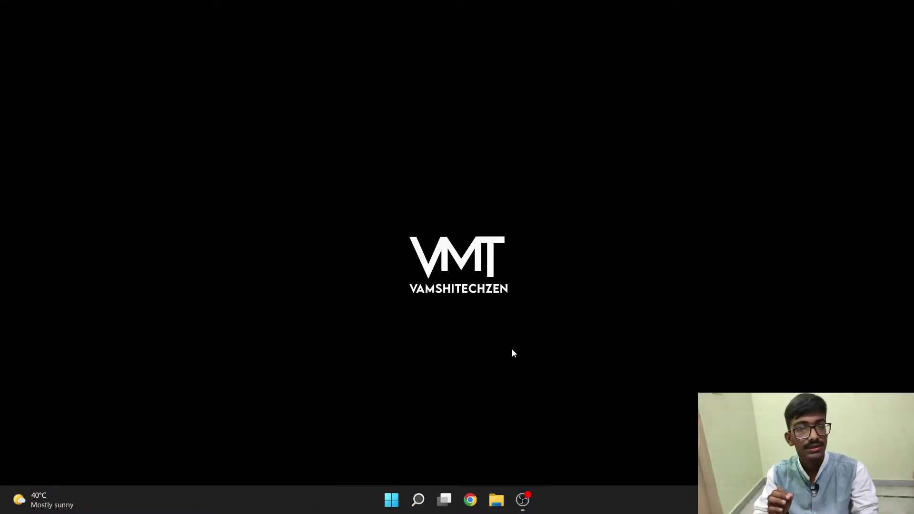
Open the Windows Prefetch folder by running prefetch, granting permanent access to the folder.
key(super+r)
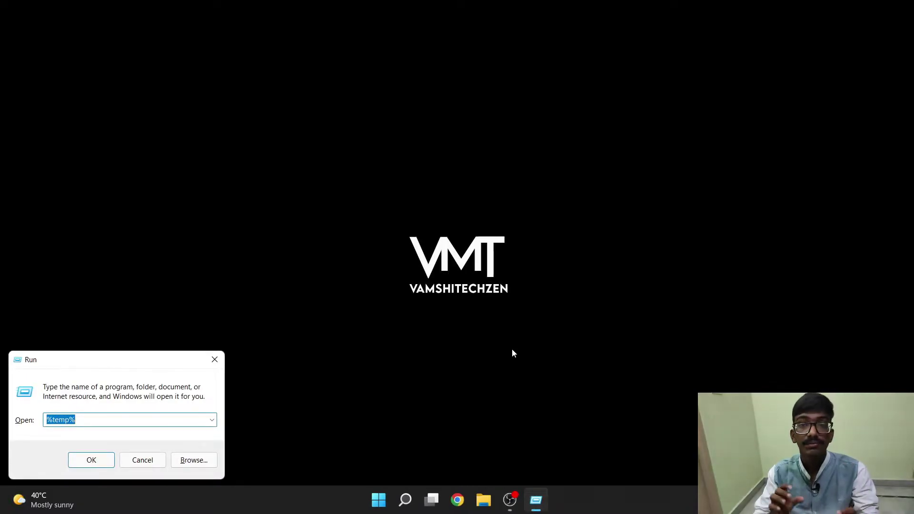
text(pr)
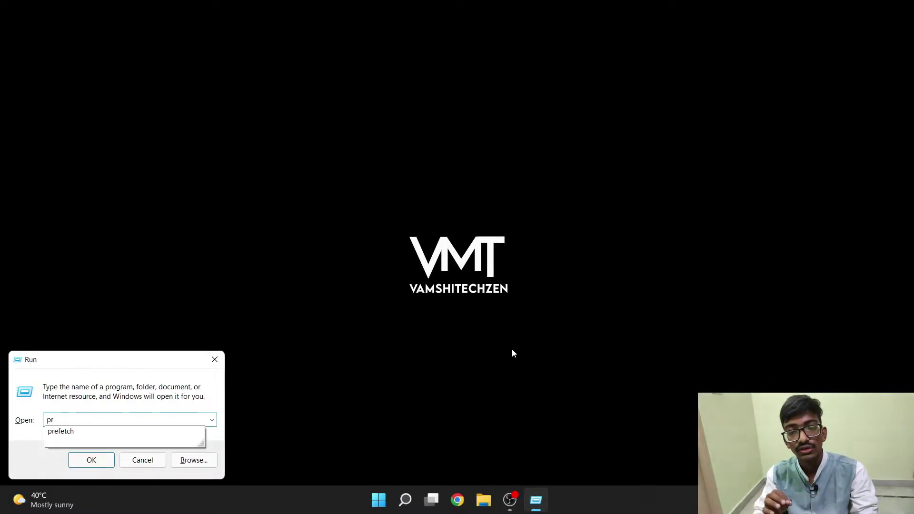
key(Down)
key(Return)
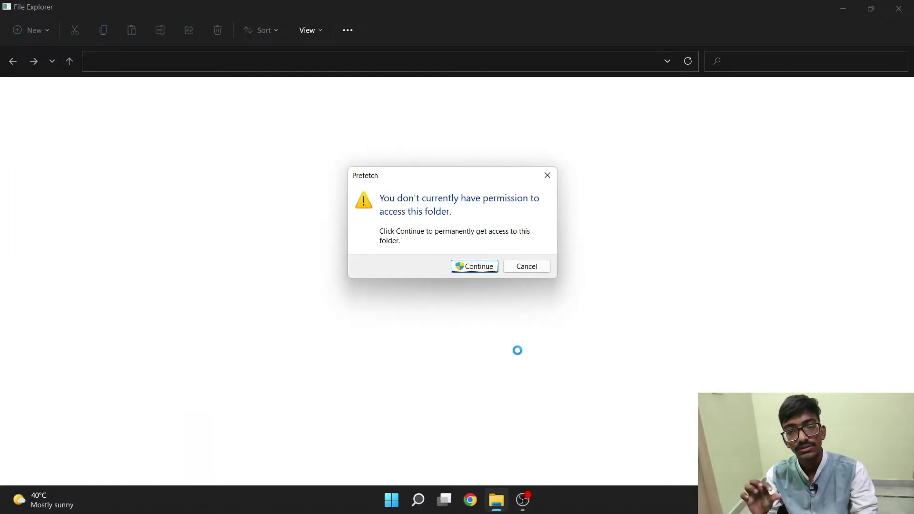
click(480, 268)
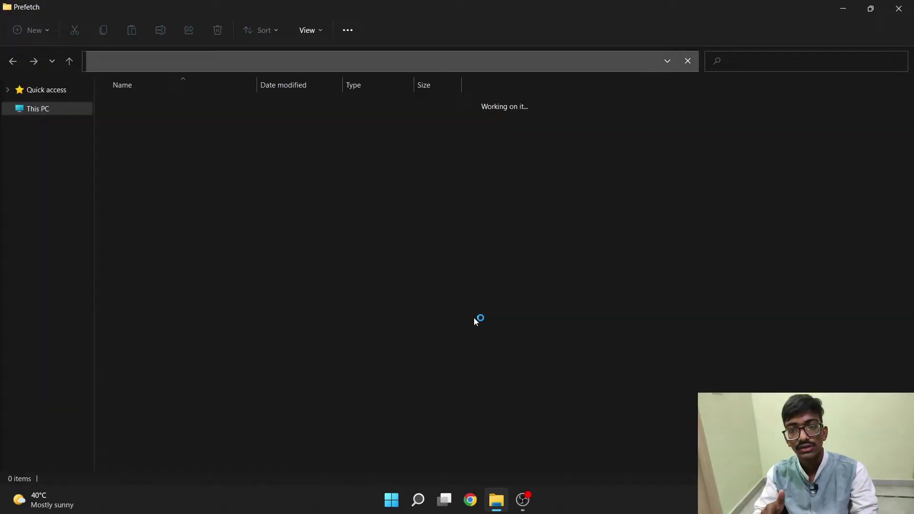
Permanently delete all files in the Prefetch folder.
key(ctrl+a)
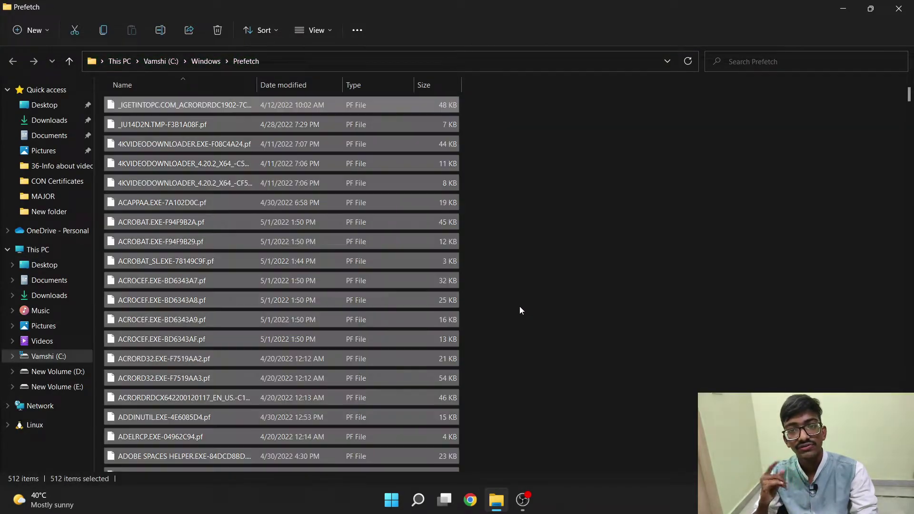
key(shift+Delete)
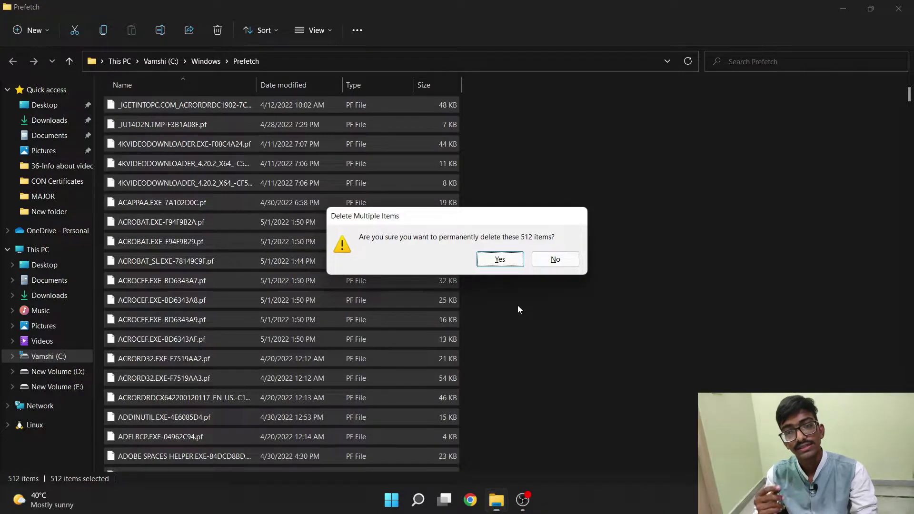
key(Return)
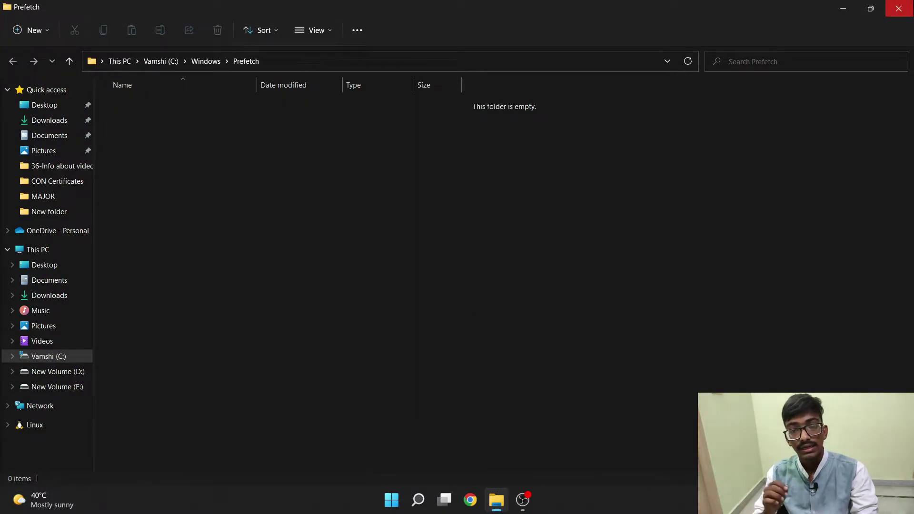
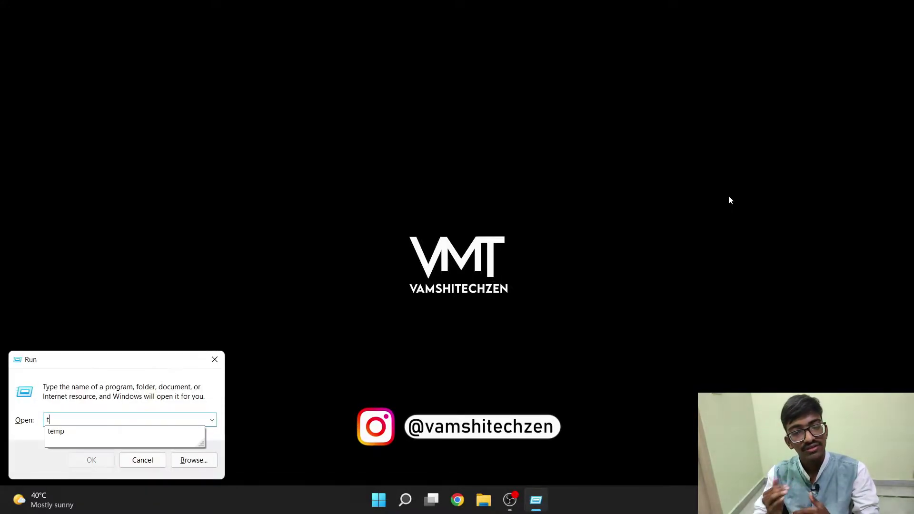
Open the Windows Temp folder by running temp and permanently delete all its items, skipping all current items that are in use.
text(mp)
key(Return)
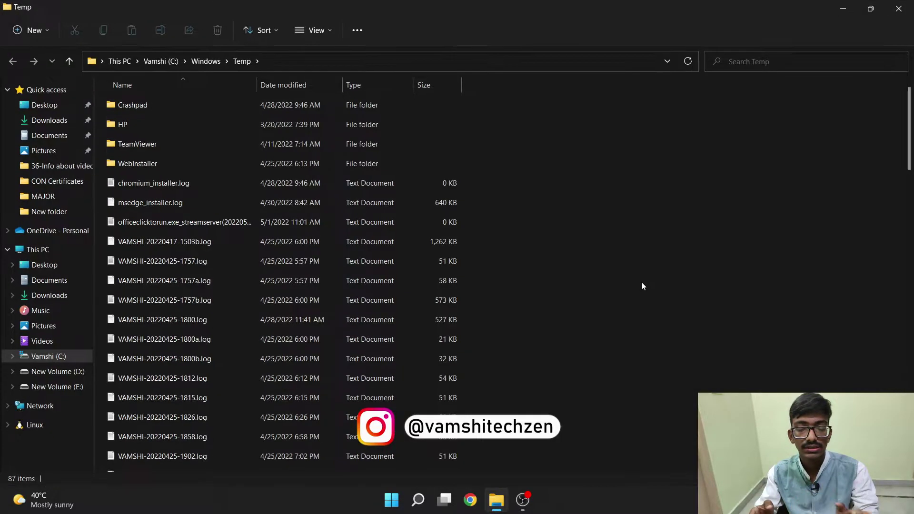
click(454, 286)
key(ctrl+a)
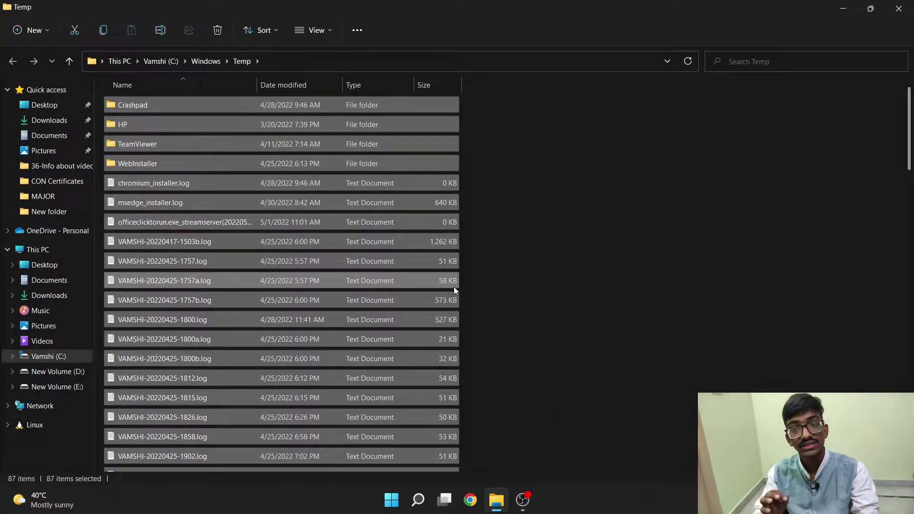
key(shift+Delete)
key(Return)
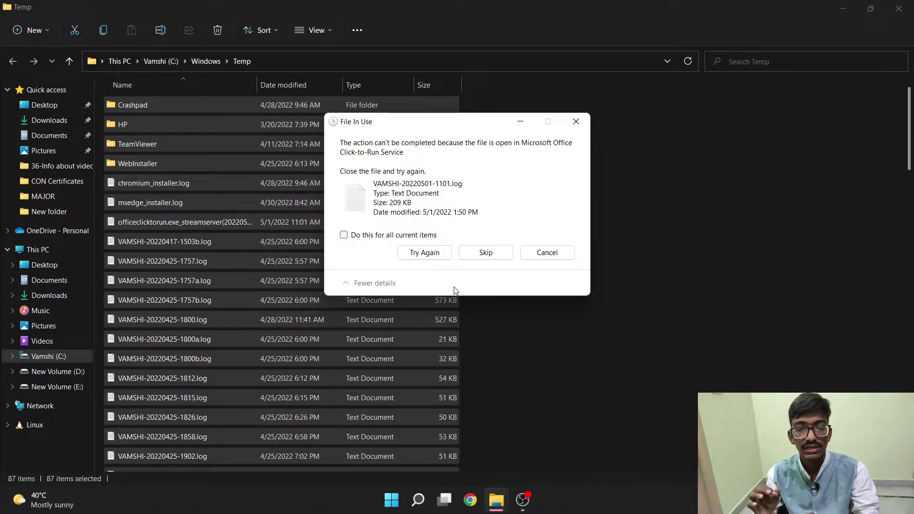
key(alt+d)
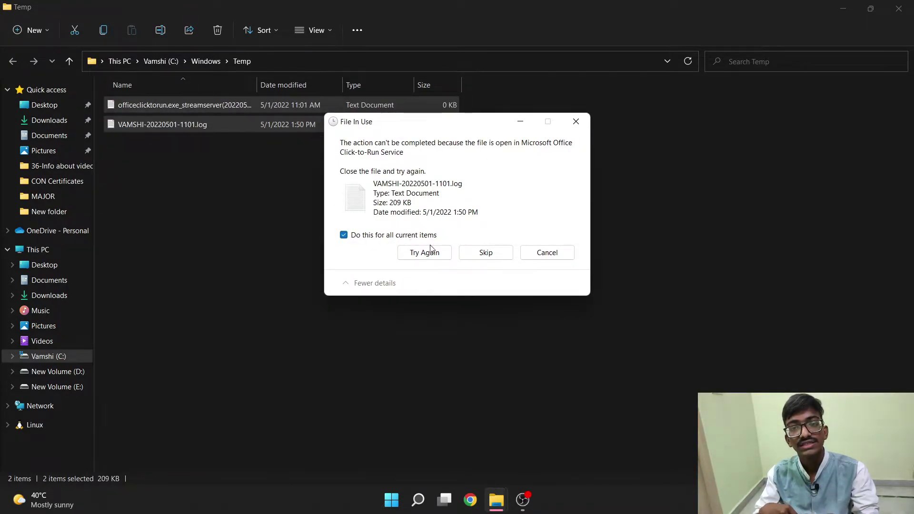
click(474, 258)
Try to delete the two leftover log files one at a time, and close the Temp folder.
click(213, 109)
key(Delete)
key(Escape)
click(384, 124)
key(Delete)
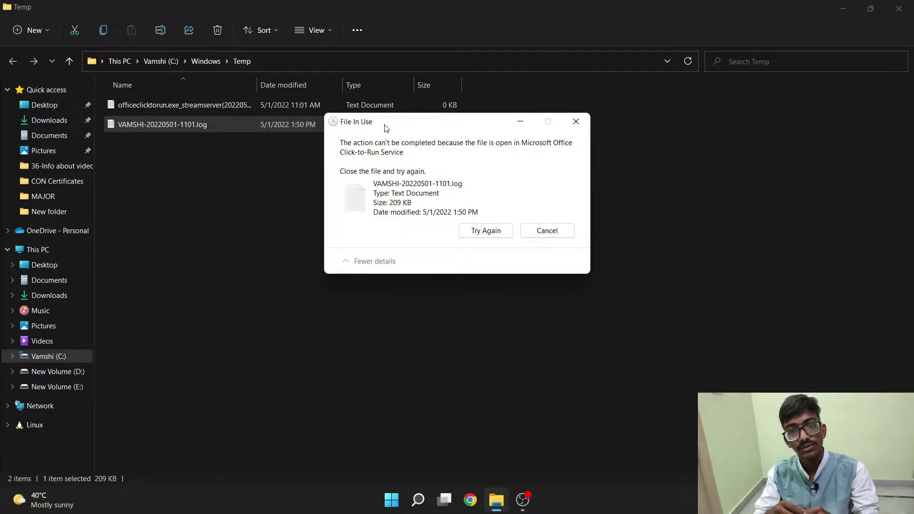
key(Escape)
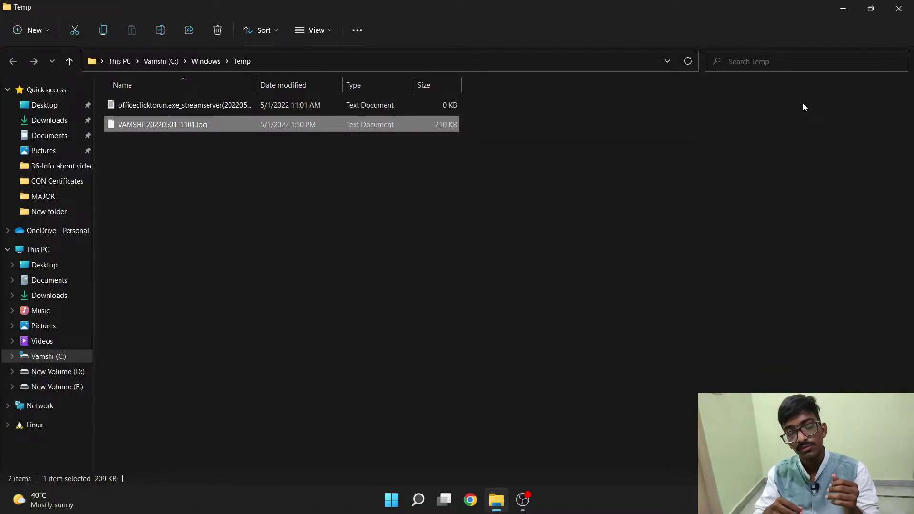
click(906, 13)
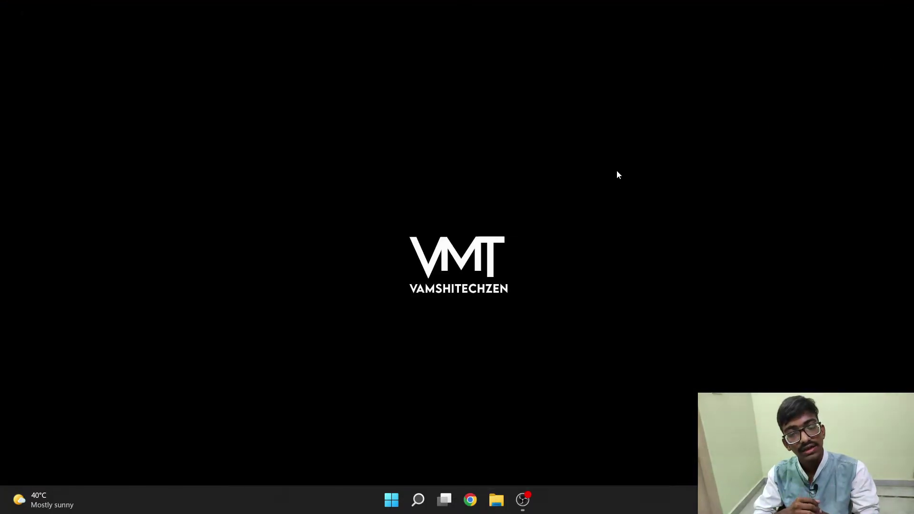
Open Disk Cleanup and scan the C: drive for files to remove.
key(super)
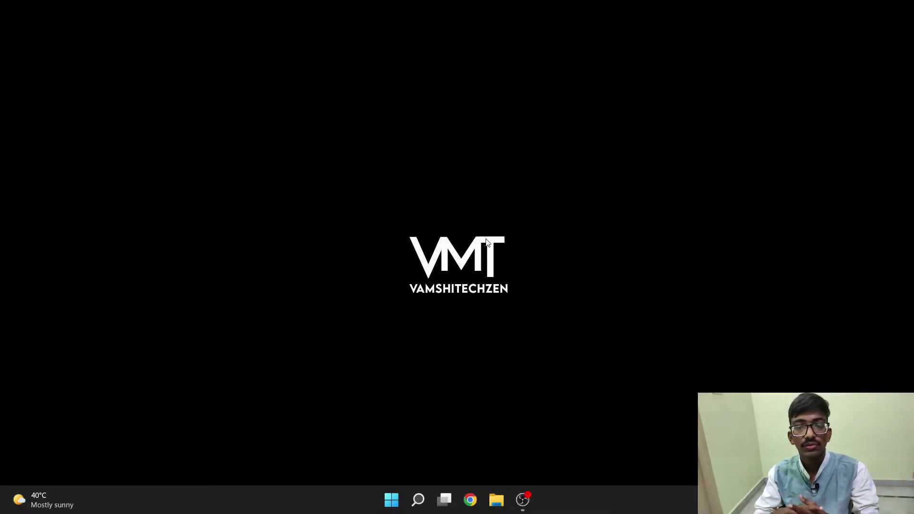
key(super)
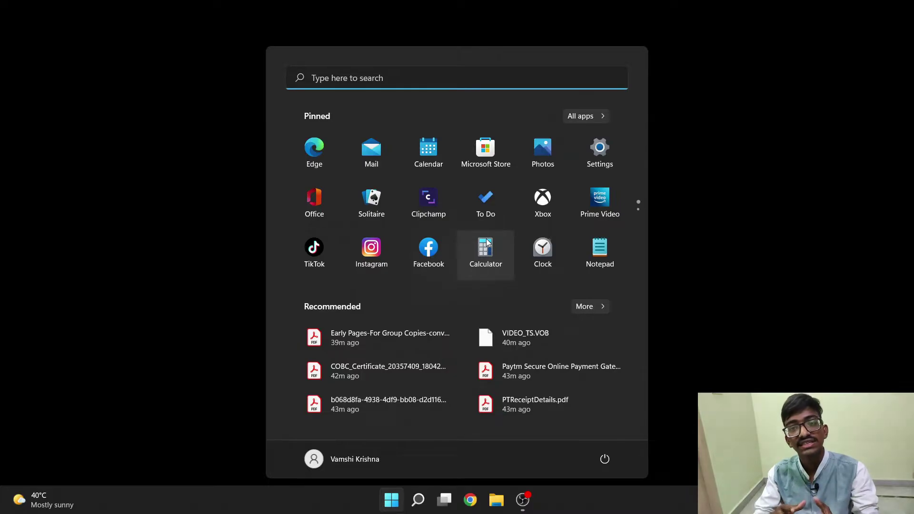
text(device Manageris)
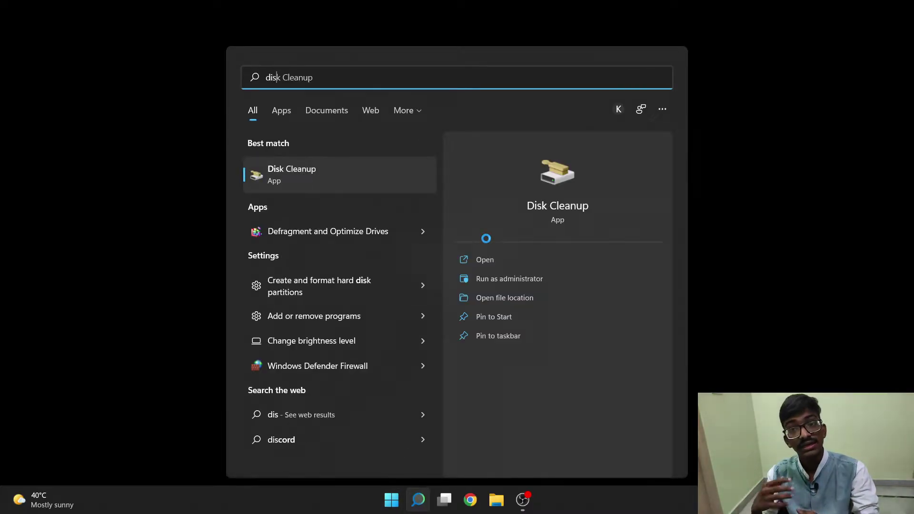
key(Return)
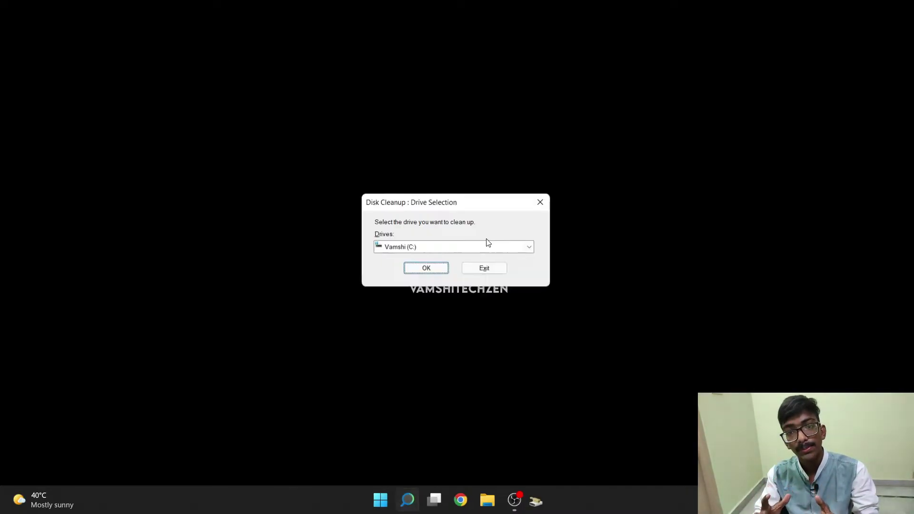
click(435, 267)
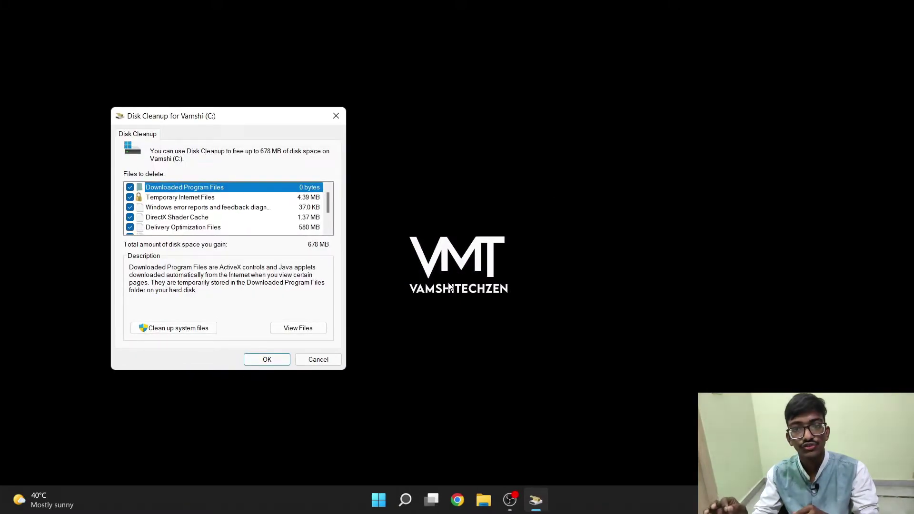
Rescan the C: drive including system files and permanently delete the checked file categories, including Windows Update Cleanup.
click(186, 329)
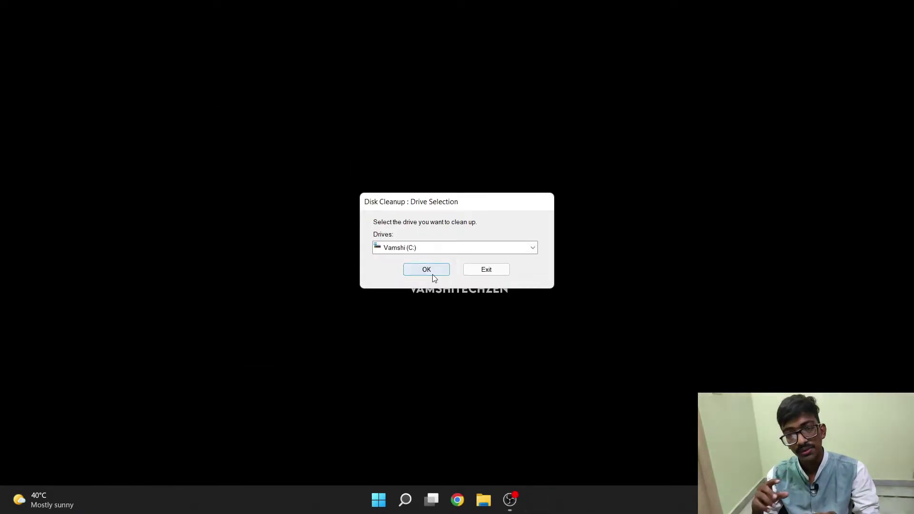
click(432, 275)
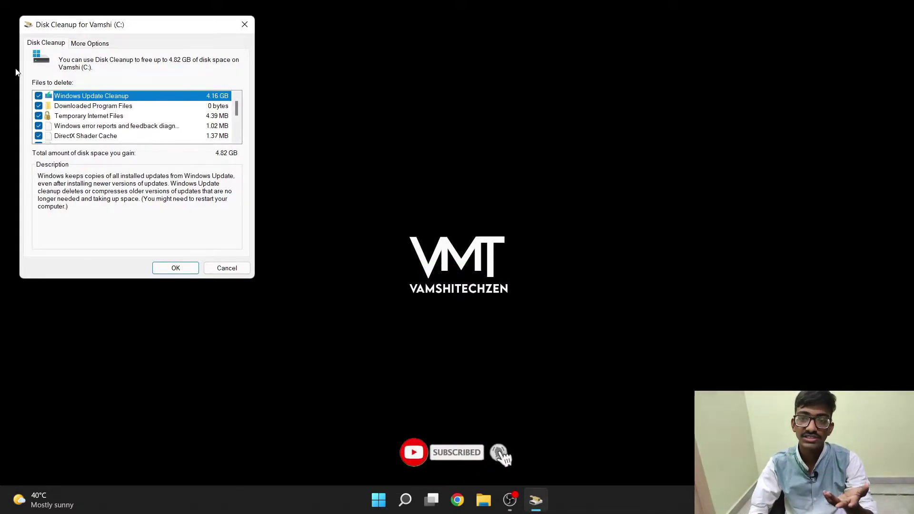
scroll(93, 119, down, 1)
scroll(93, 119, down, 1)
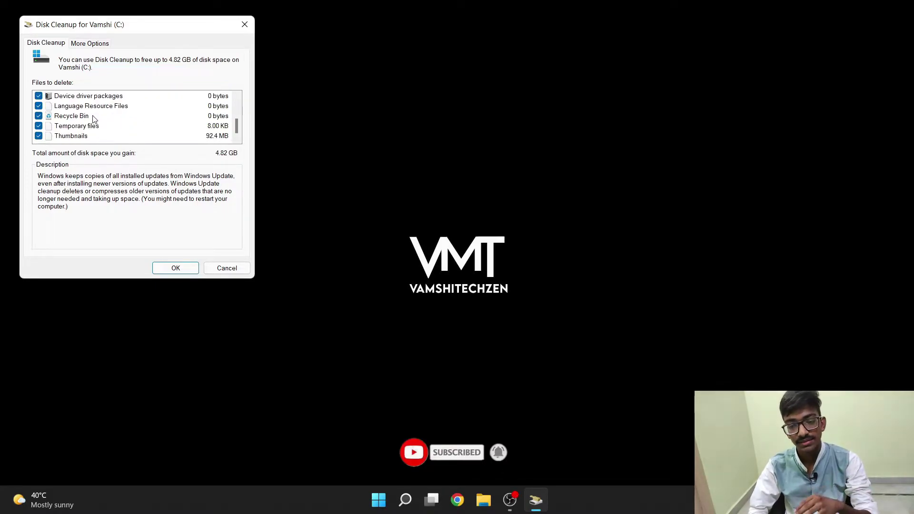
scroll(90, 123, up, 2)
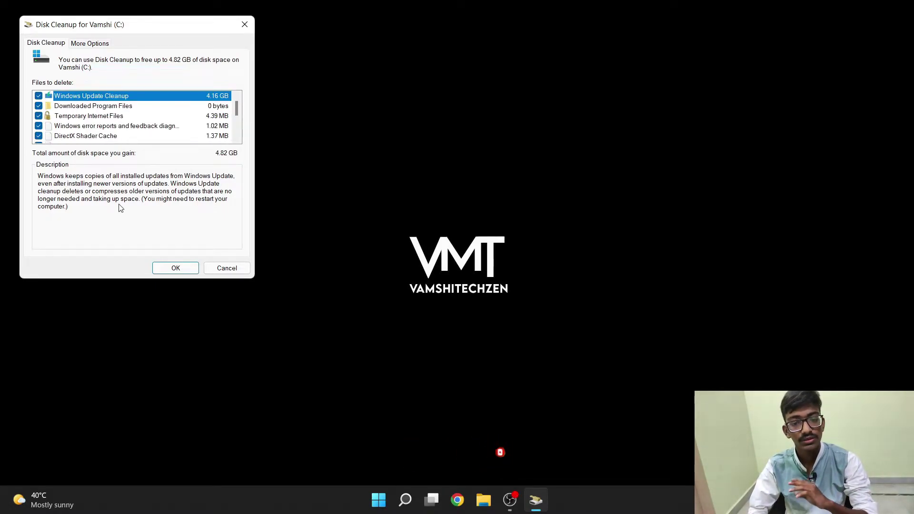
click(176, 269)
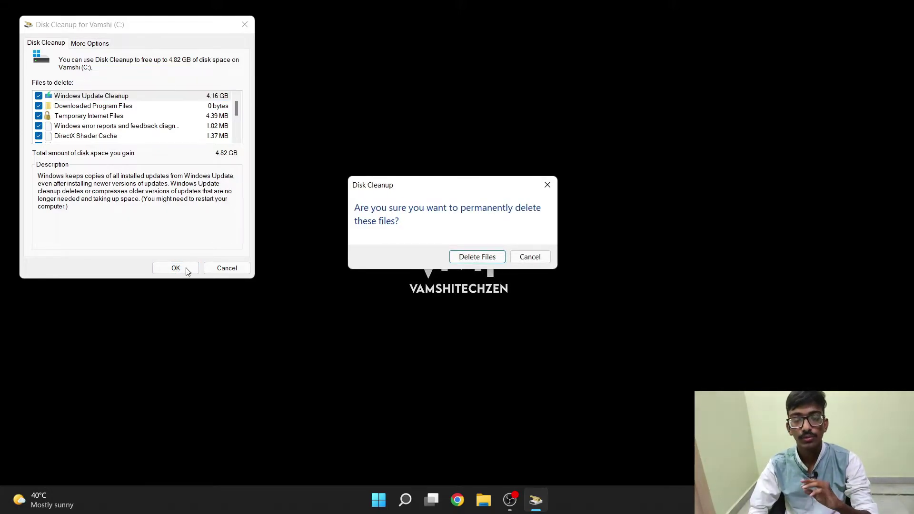
click(476, 258)
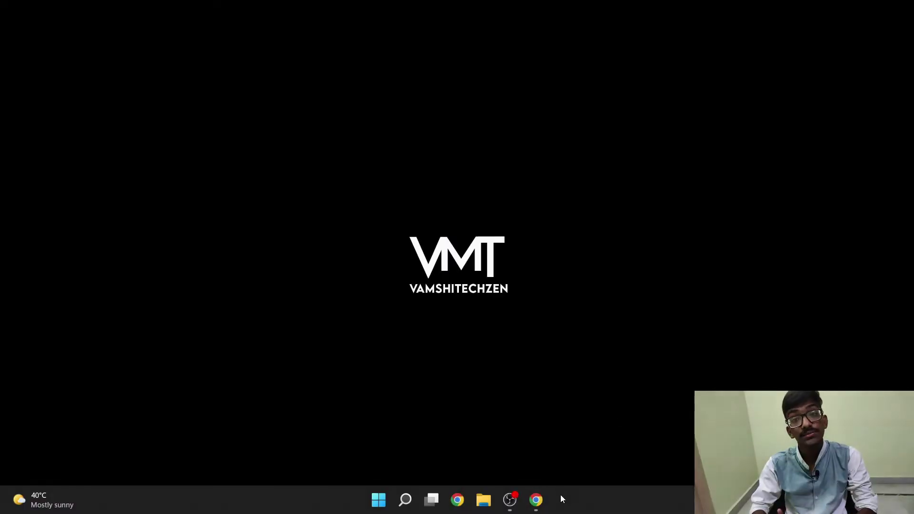
Switch to Chrome, look through the SlideShare page and dismiss the trial offer.
click(536, 500)
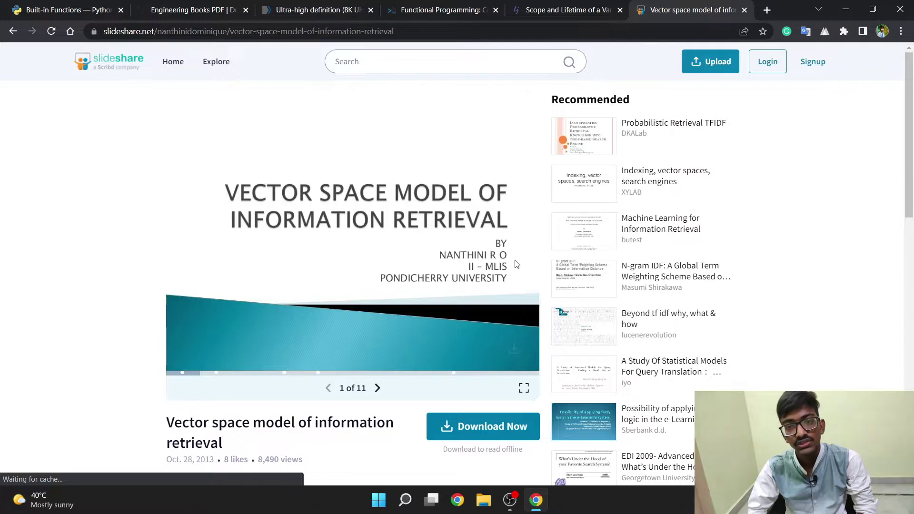
scroll(361, 299, down, 2)
scroll(362, 299, down, 4)
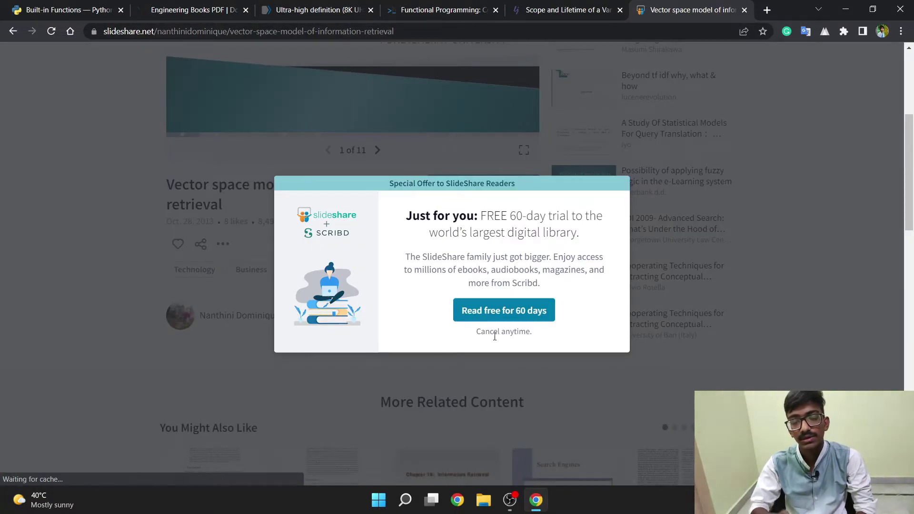
click(232, 158)
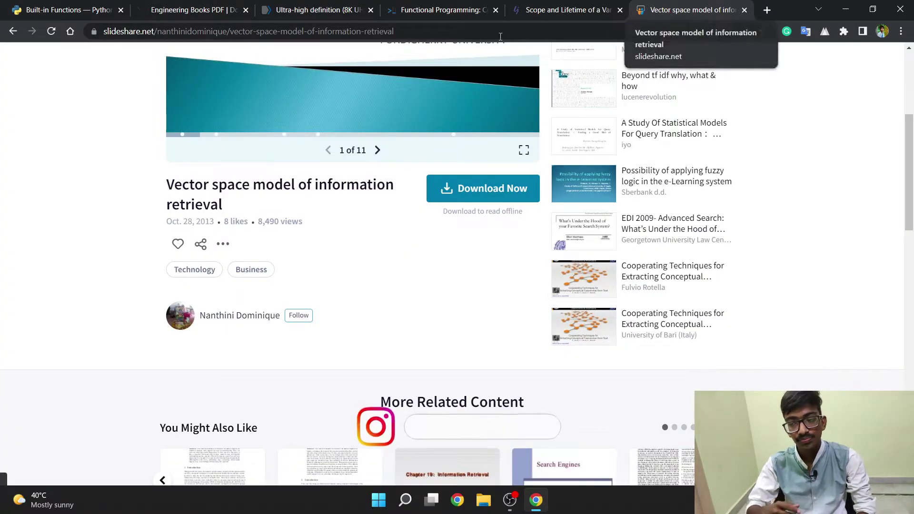
Close all browser tabs except the Python Built-in Functions page.
click(371, 10)
click(371, 10)
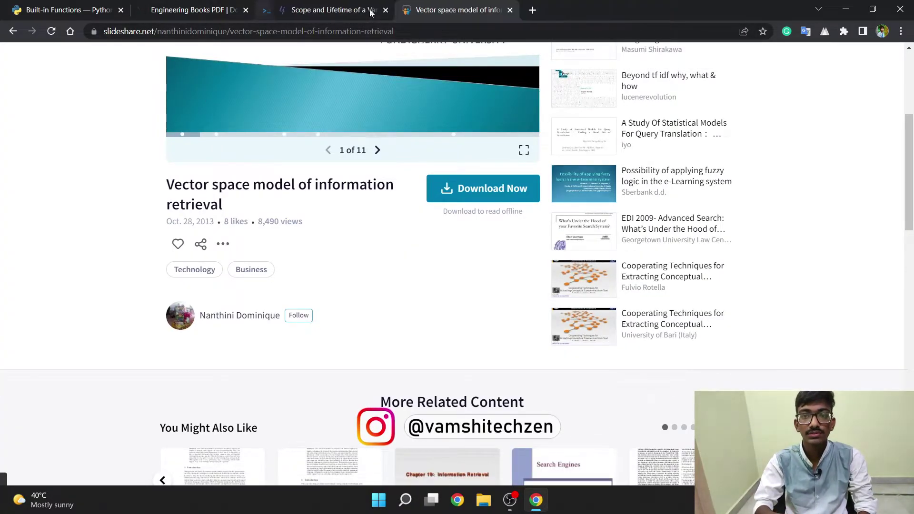
click(371, 10)
click(371, 10)
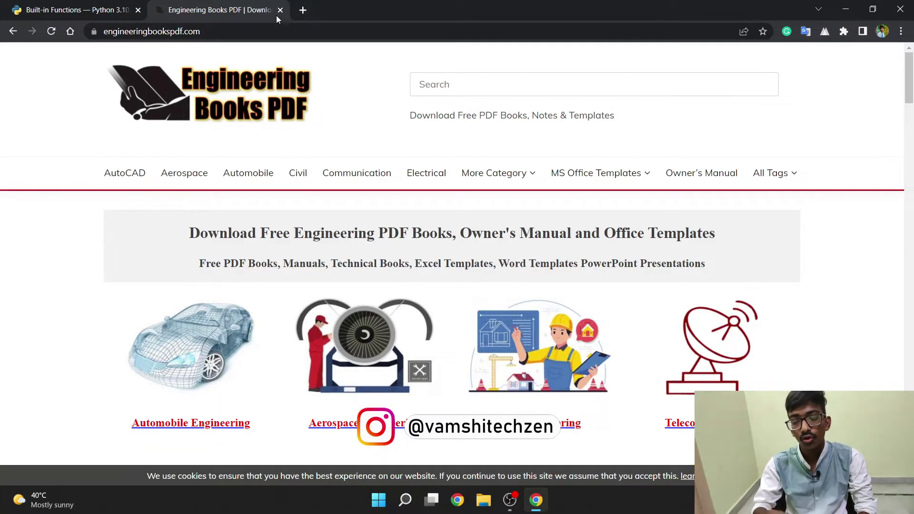
click(280, 10)
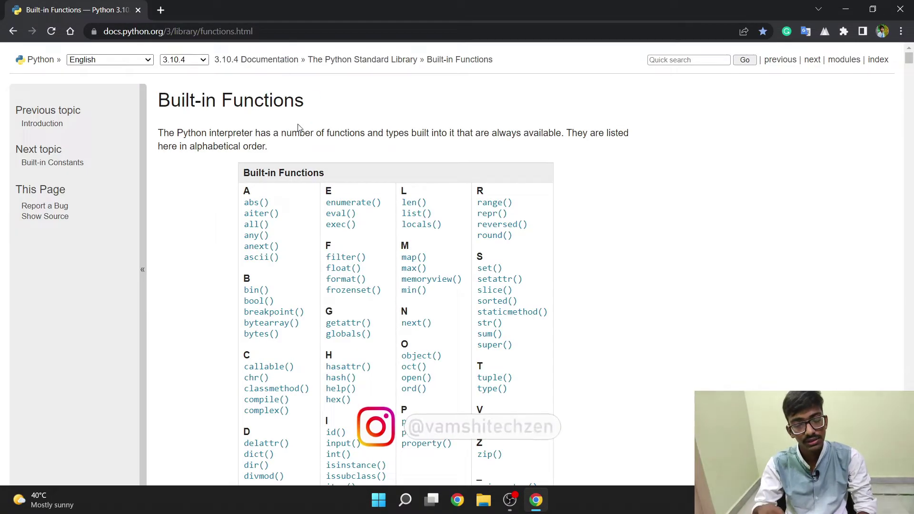
Look through the Python Built-in Functions page and close the browser window.
scroll(402, 261, down, 4)
scroll(402, 261, down, 12)
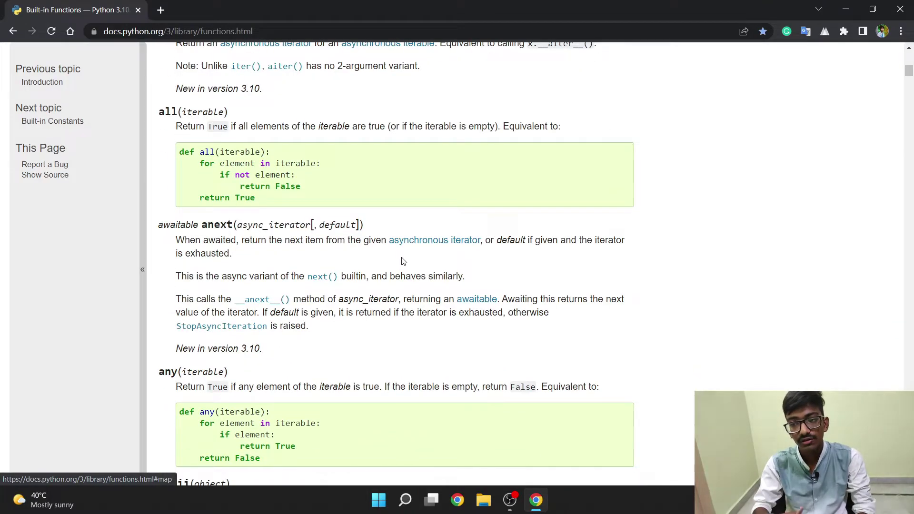
scroll(402, 261, down, 15)
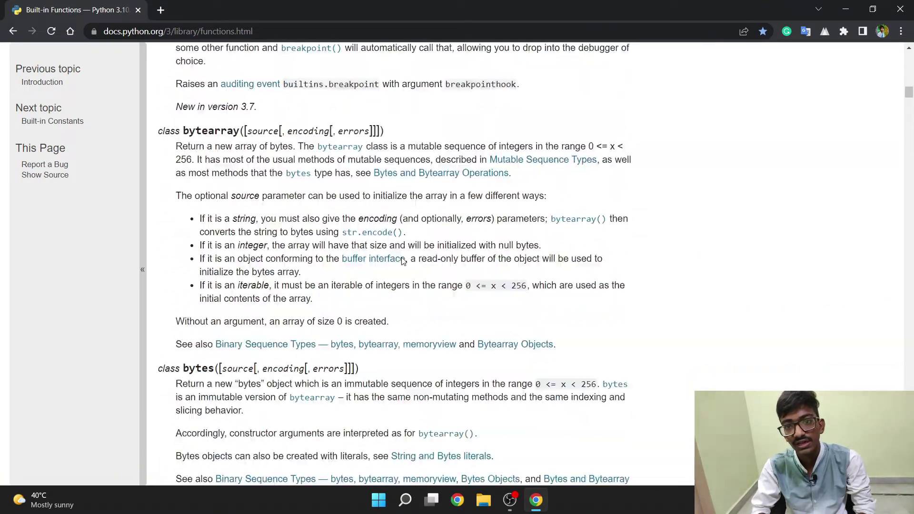
scroll(402, 261, down, 3)
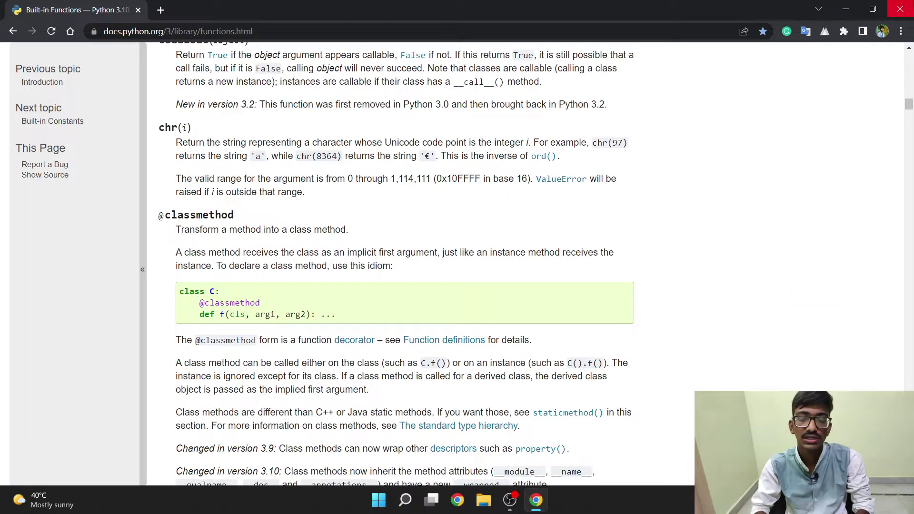
click(900, 8)
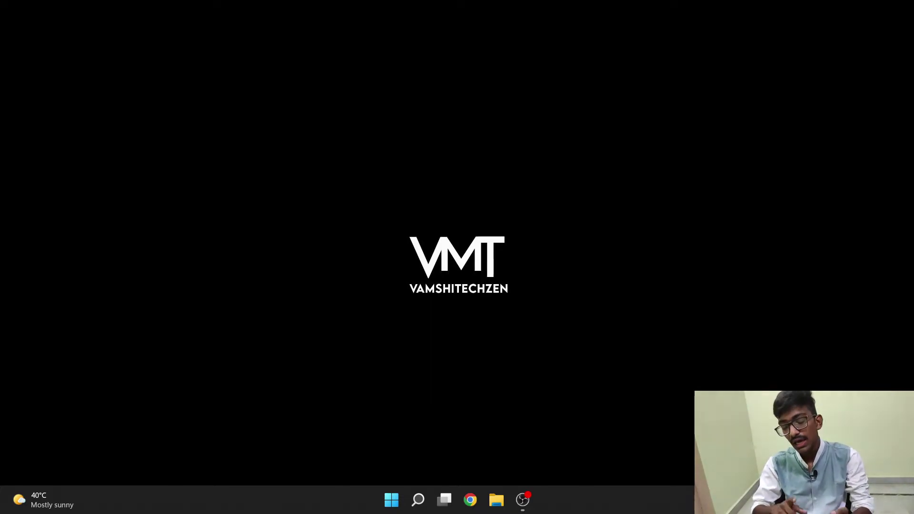
Open Quick Heal Total Security and launch its PCTuner tool.
click(751, 500)
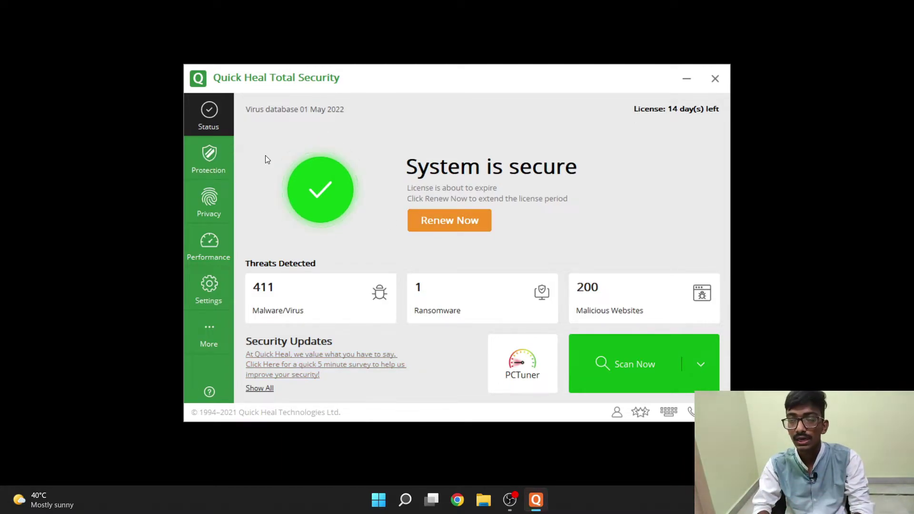
click(495, 369)
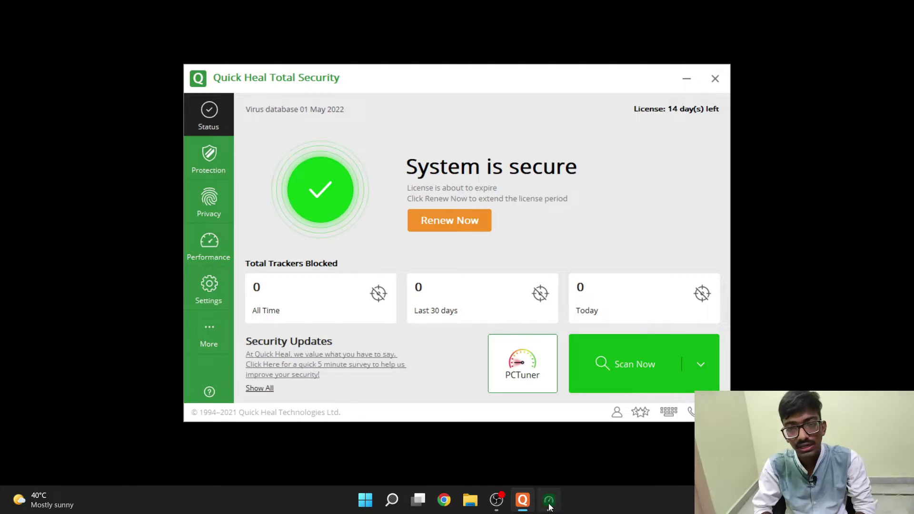
click(548, 501)
click(548, 505)
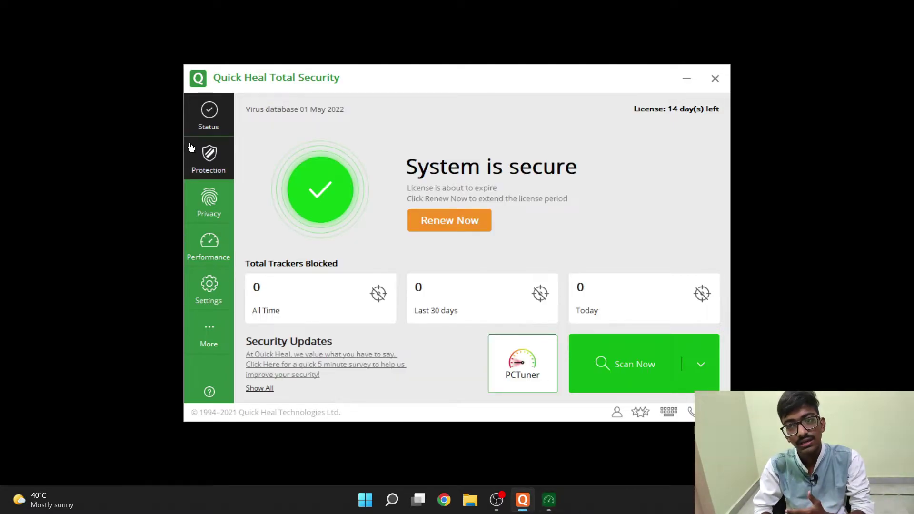
Look through the Protection, Privacy and Performance sections of Quick Heal Total Security.
click(207, 164)
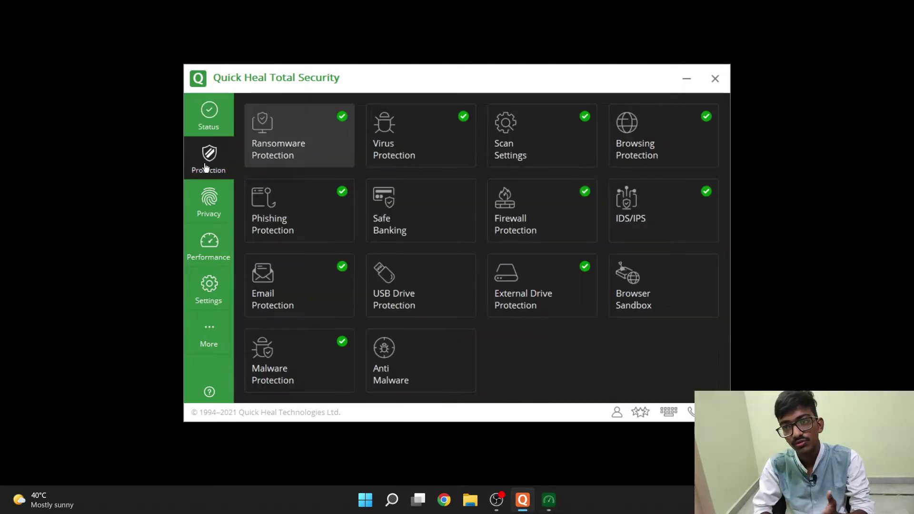
click(215, 204)
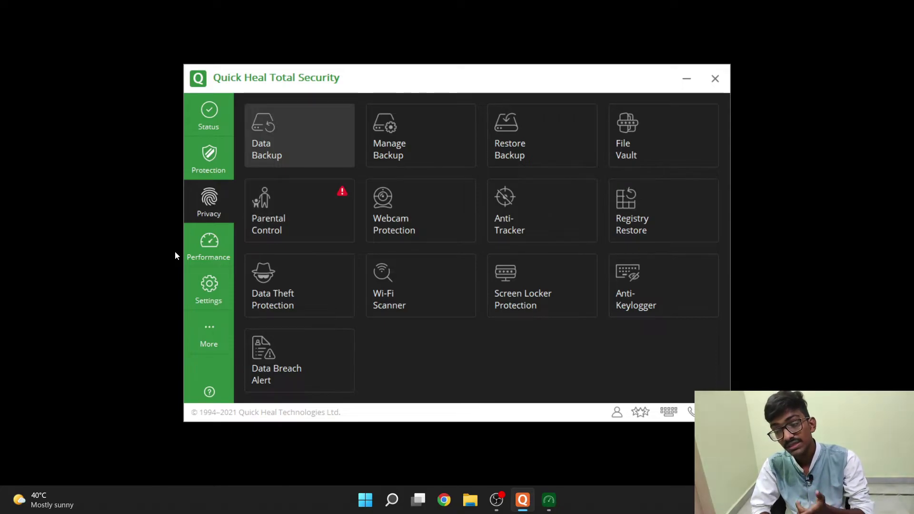
click(205, 249)
click(214, 210)
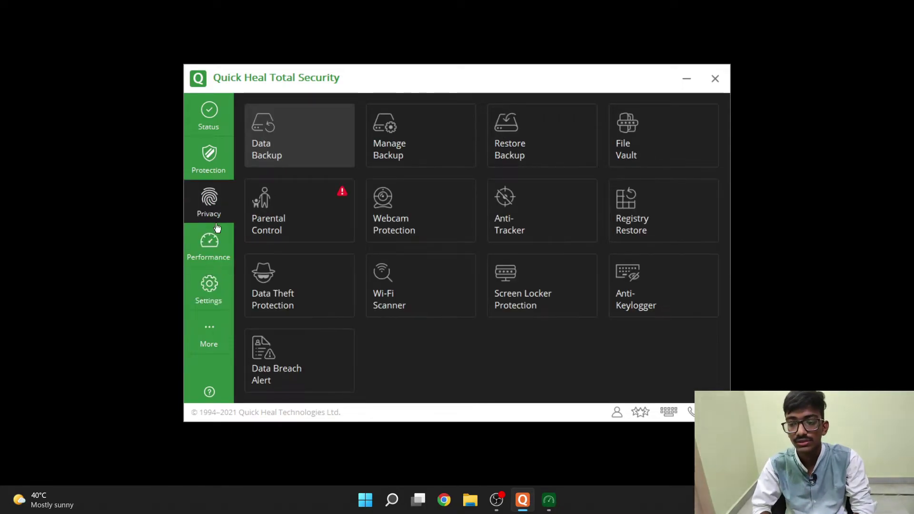
Switch to Quick Heal PCTuner and start the automatic tuneup of the PC.
click(549, 500)
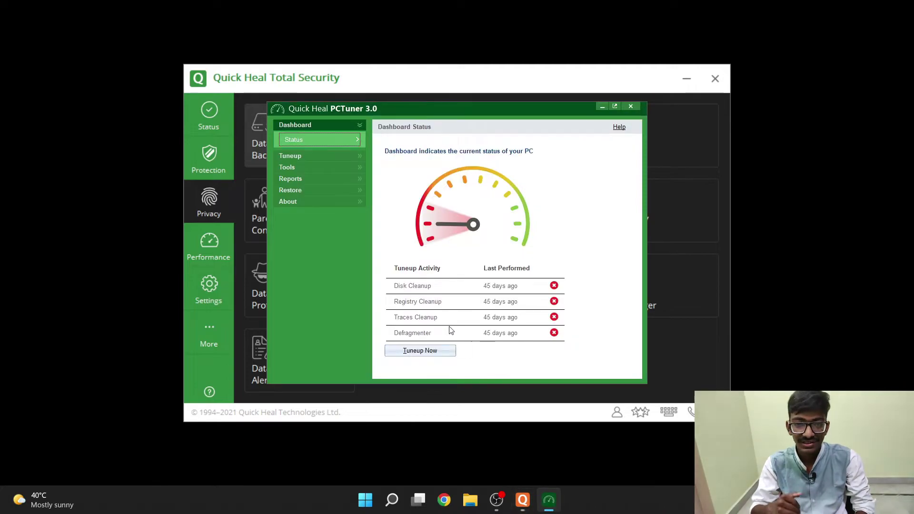
click(425, 347)
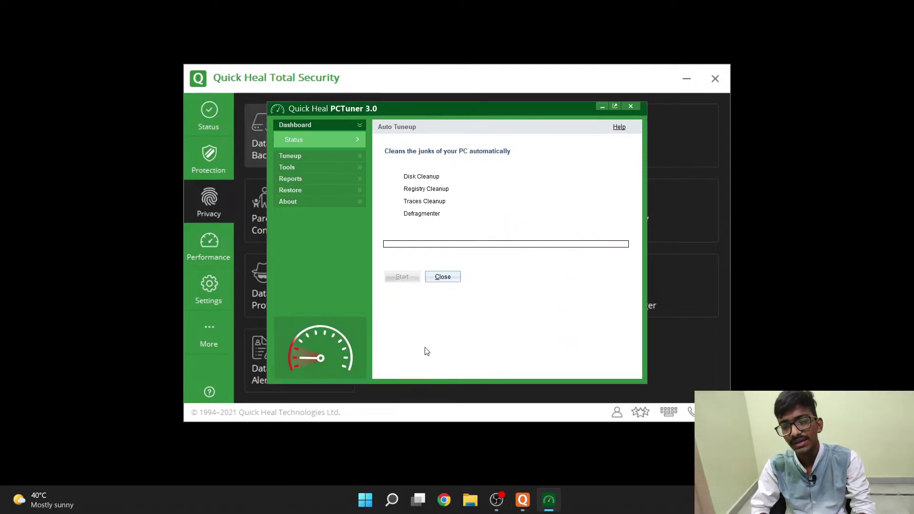